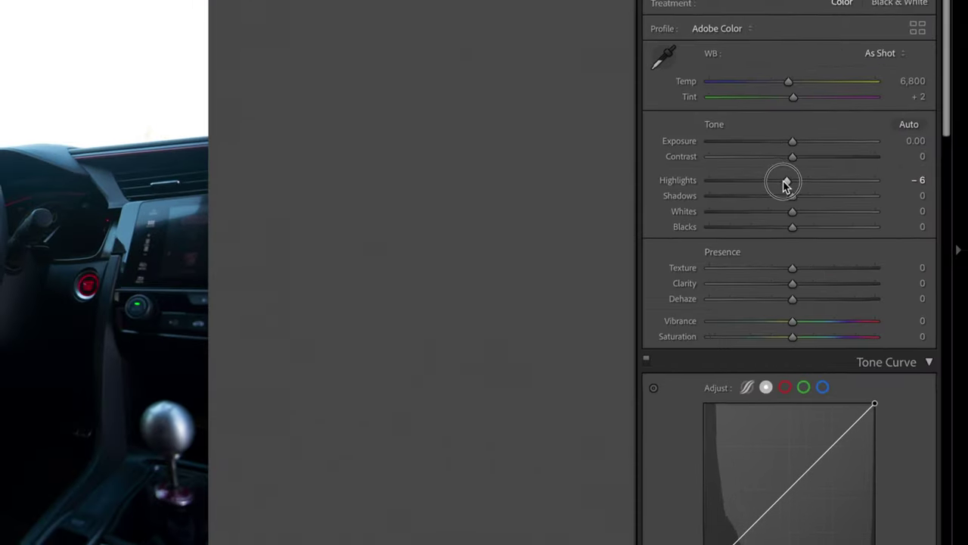
Set Highlights to +27 and deepen Blacks to −17 while checking clipping.
{"action": "left_click_drag", "start_coordinate": [886, 244], "coordinate": [850, 245]}
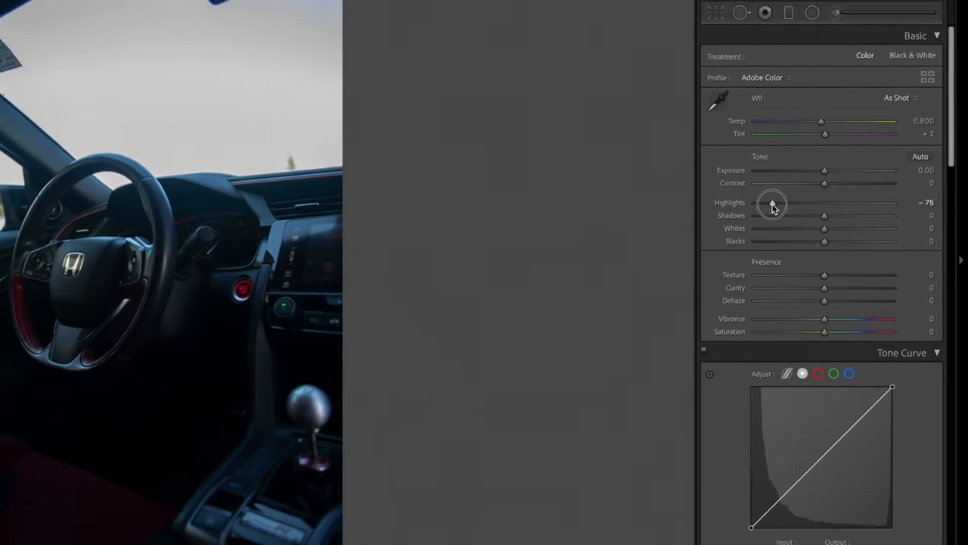
{"action": "left_click_drag", "start_coordinate": [773, 204], "coordinate": [767, 204]}
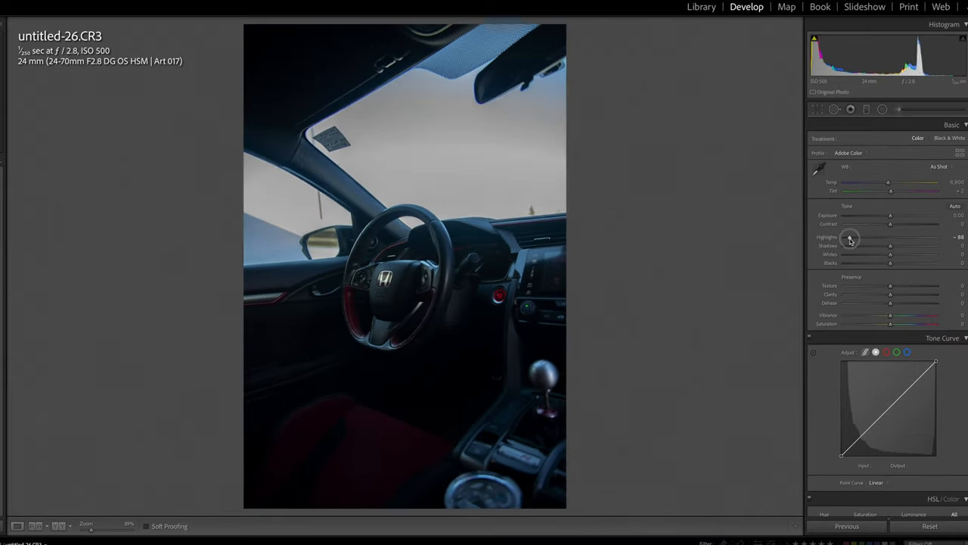
{"action": "left_click_drag", "start_coordinate": [851, 240], "coordinate": [901, 242]}
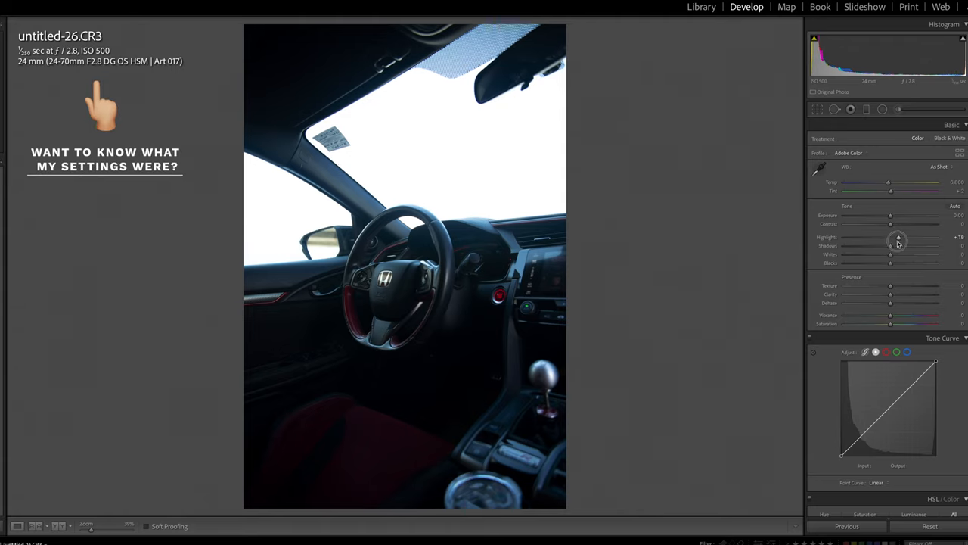
{"action": "left_click_drag", "start_coordinate": [899, 241], "coordinate": [892, 242]}
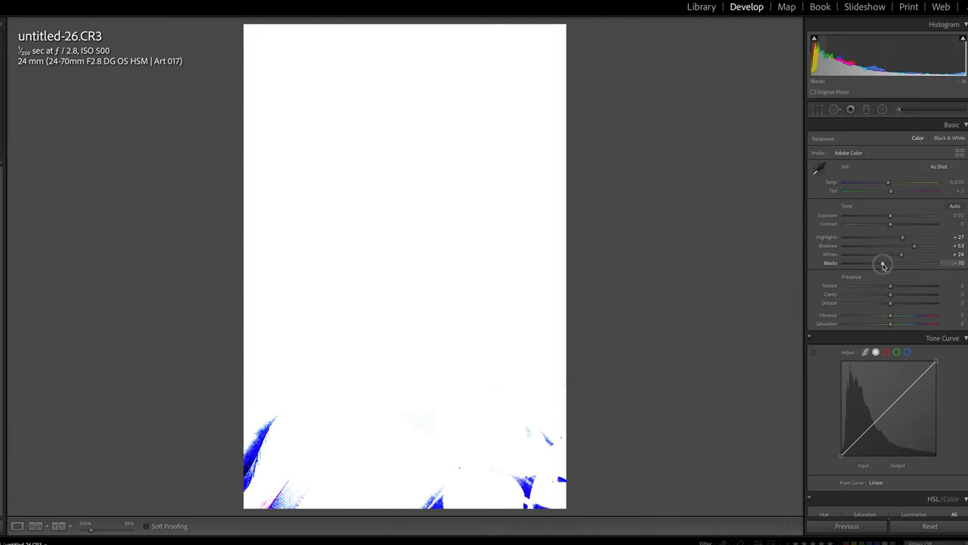
{"action": "left_click_drag", "start_coordinate": [883, 264], "coordinate": [882, 264]}
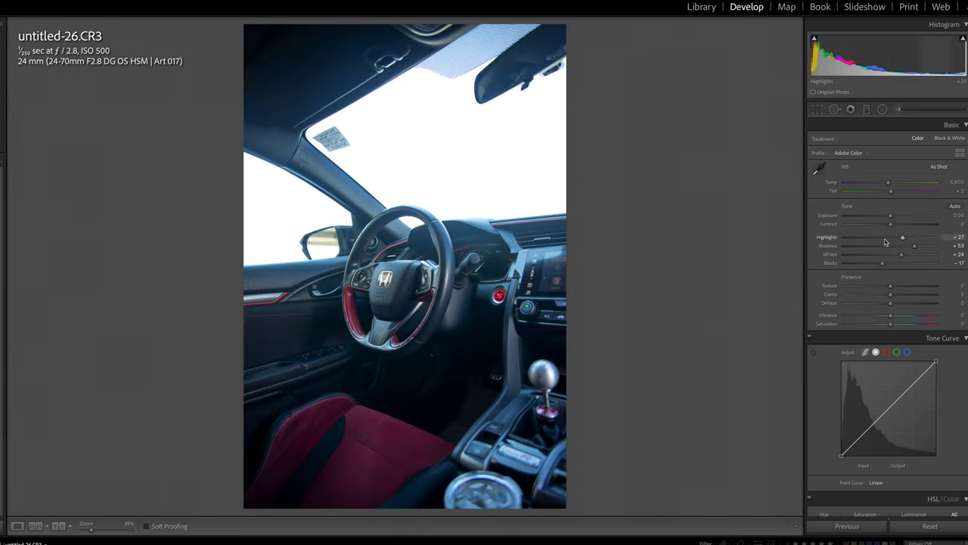
Set Contrast +28, Dehaze +18, Blacks −12 and Vibrance +6.
{"action": "left_click_drag", "start_coordinate": [891, 225], "coordinate": [898, 225]}
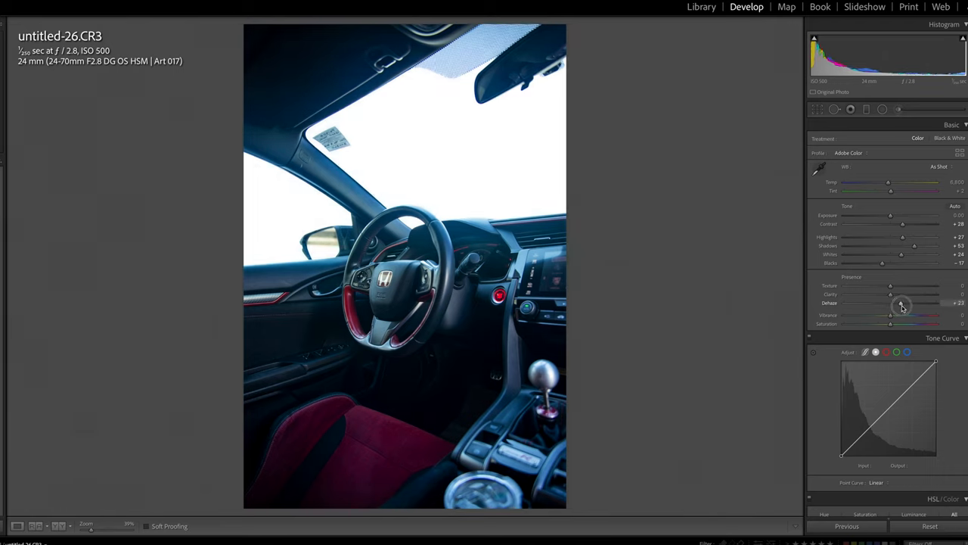
{"action": "left_click_drag", "start_coordinate": [902, 306], "coordinate": [897, 307]}
{"action": "left_click_drag", "start_coordinate": [883, 263], "coordinate": [887, 266]}
{"action": "left_click_drag", "start_coordinate": [890, 316], "coordinate": [894, 317]}
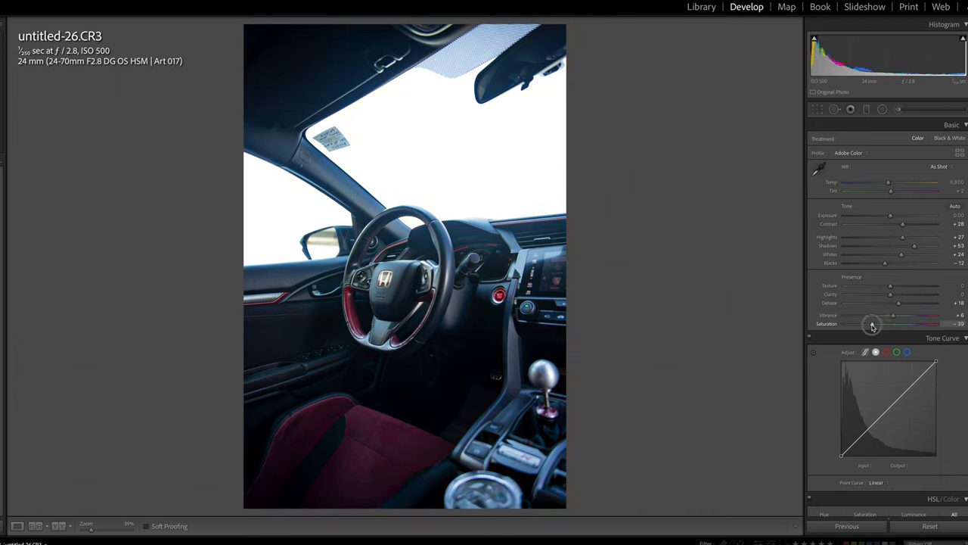
Settle Saturation near −36, then add curve points lifting the upper tones, midtones and shadows slightly.
{"action": "left_click_drag", "start_coordinate": [875, 326], "coordinate": [874, 326]}
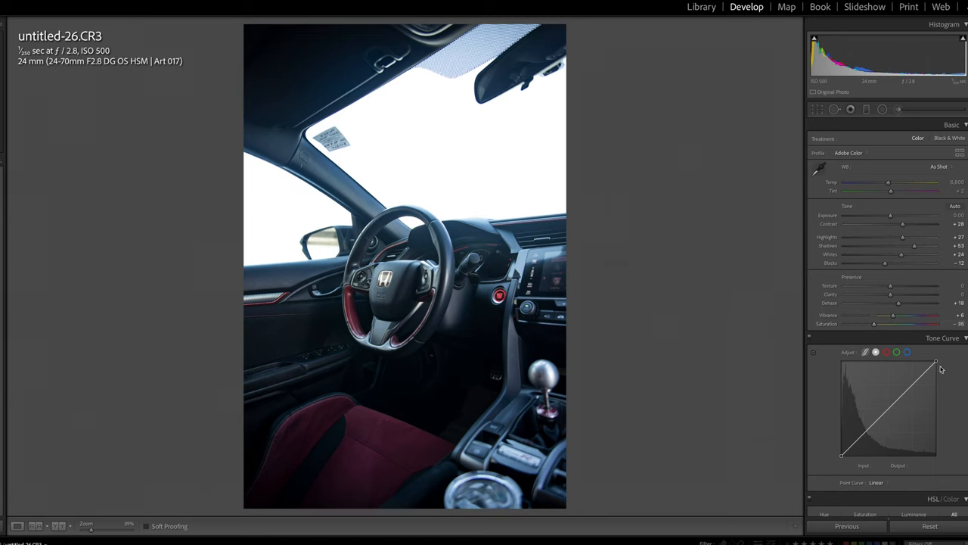
{"action": "left_click_drag", "start_coordinate": [914, 386], "coordinate": [915, 383]}
{"action": "left_click", "coordinate": [890, 408]}
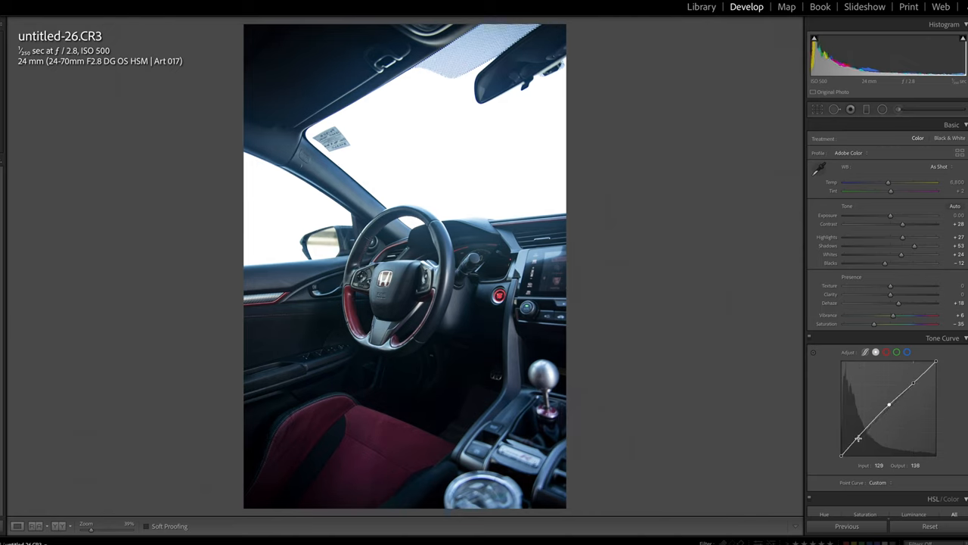
{"action": "left_click_drag", "start_coordinate": [859, 437], "coordinate": [853, 444]}
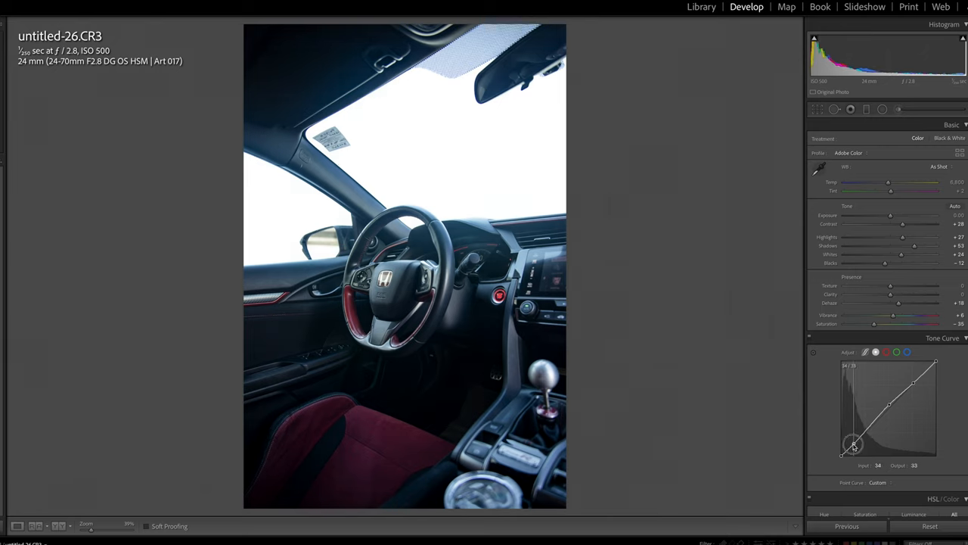
{"action": "left_click_drag", "start_coordinate": [854, 446], "coordinate": [854, 444]}
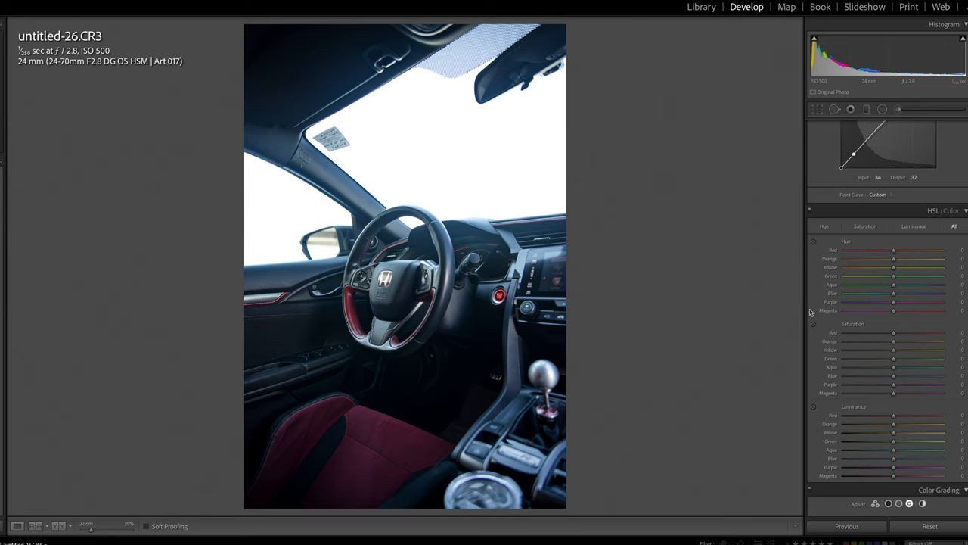
Shift Purple and Magenta hues to +86/+94 and boost Red saturation to +26.
{"action": "left_click_drag", "start_coordinate": [894, 302], "coordinate": [933, 312]}
{"action": "left_click_drag", "start_coordinate": [878, 312], "coordinate": [914, 315]}
{"action": "left_click_drag", "start_coordinate": [929, 312], "coordinate": [927, 313]}
{"action": "mouse_move", "coordinate": [882, 396]}
{"action": "left_mouse_down"}
{"action": "mouse_move", "coordinate": [898, 396]}
{"action": "mouse_move", "coordinate": [890, 386]}
{"action": "left_mouse_up"}
{"action": "left_click_drag", "start_coordinate": [893, 333], "coordinate": [908, 333]}
{"action": "scroll", "coordinate": [937, 384], "scroll_direction": "down", "scroll_amount": 3}
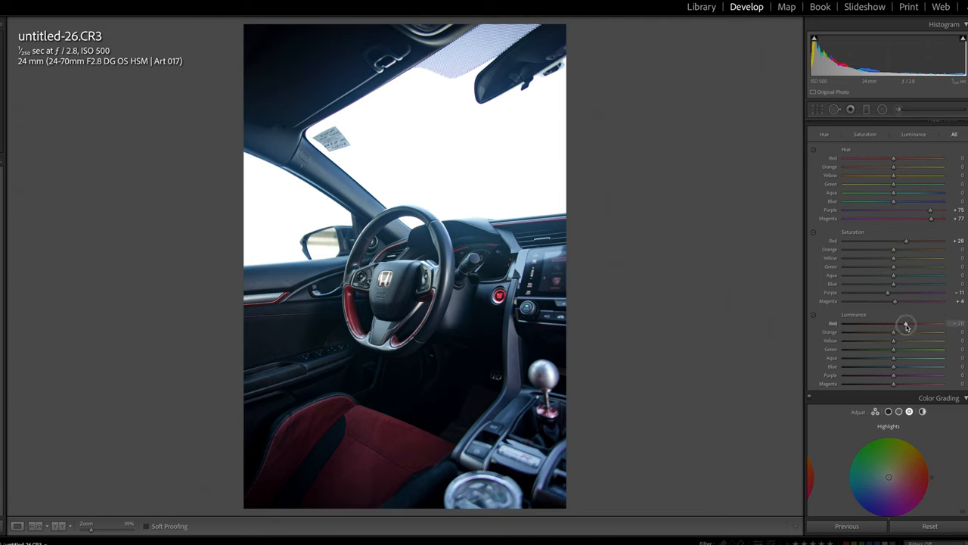
Raise Red and Magenta luminance to +38/+65 and fine-tune the hues after zooming on the gear shifter.
{"action": "left_click_drag", "start_coordinate": [908, 326], "coordinate": [913, 327]}
{"action": "left_click_drag", "start_coordinate": [894, 385], "coordinate": [905, 385]}
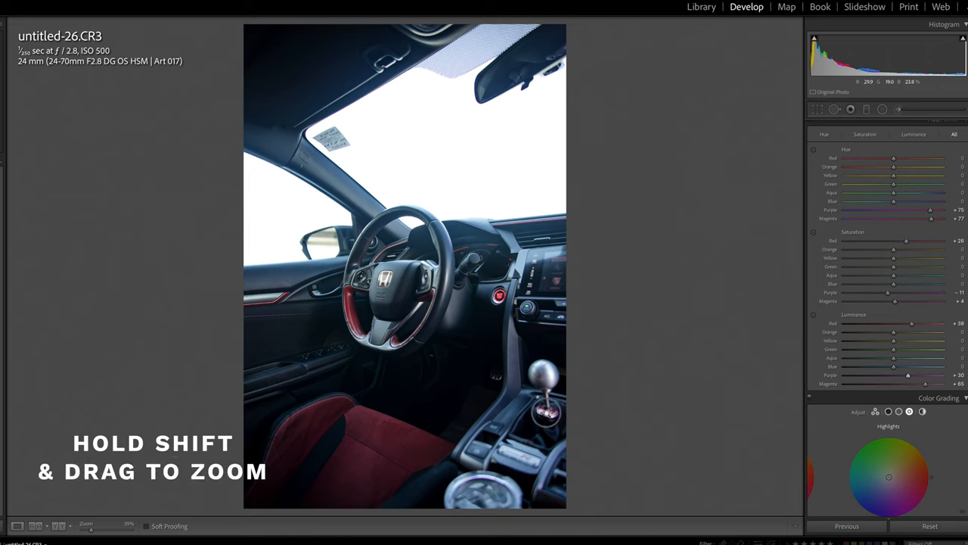
{"action": "left_click_drag", "start_coordinate": [546, 414], "coordinate": [622, 409], "text": "shift"}
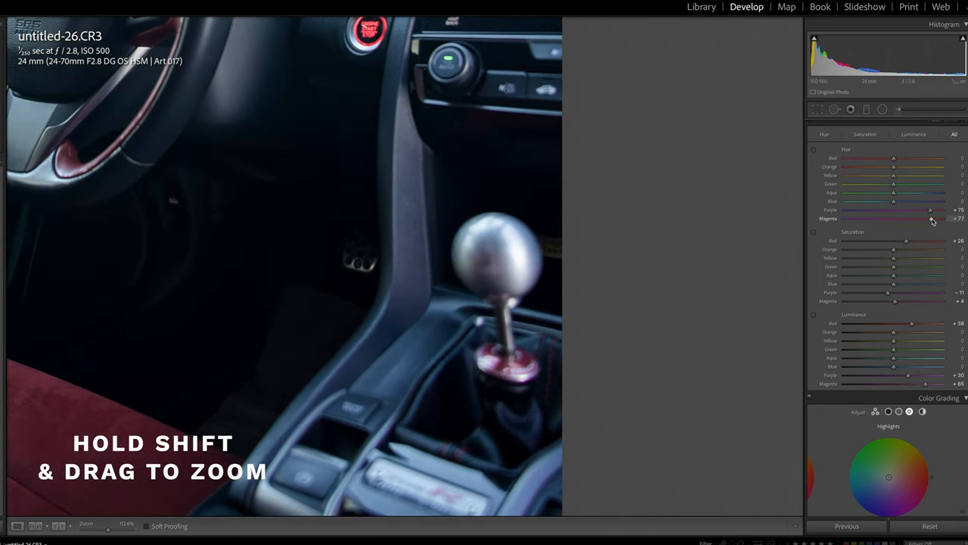
{"action": "left_click_drag", "start_coordinate": [939, 220], "coordinate": [939, 220]}
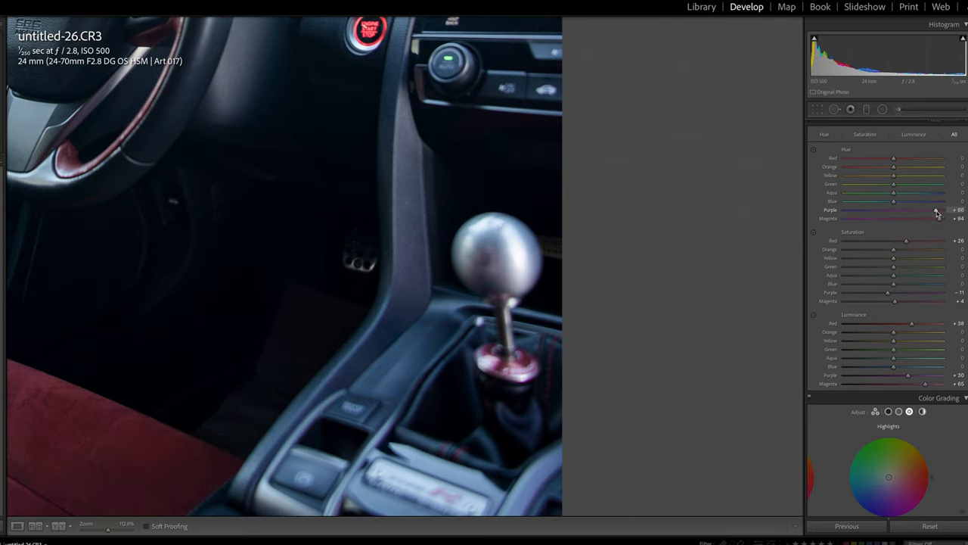
{"action": "left_click", "coordinate": [482, 326]}
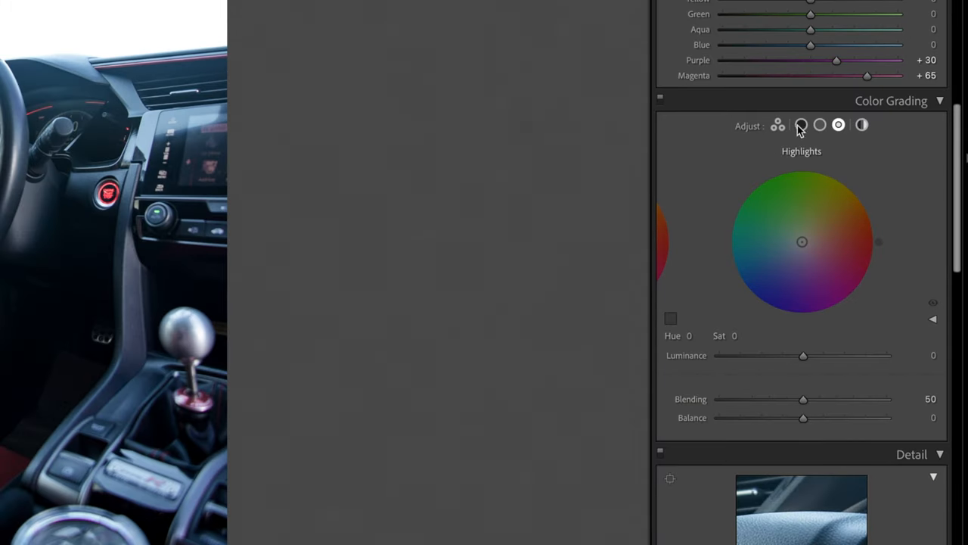
Enter the shadow grading values and brighten Midtones Luminance to about +22.
{"action": "left_click", "coordinate": [801, 125]}
{"action": "left_click", "coordinate": [690, 336]}
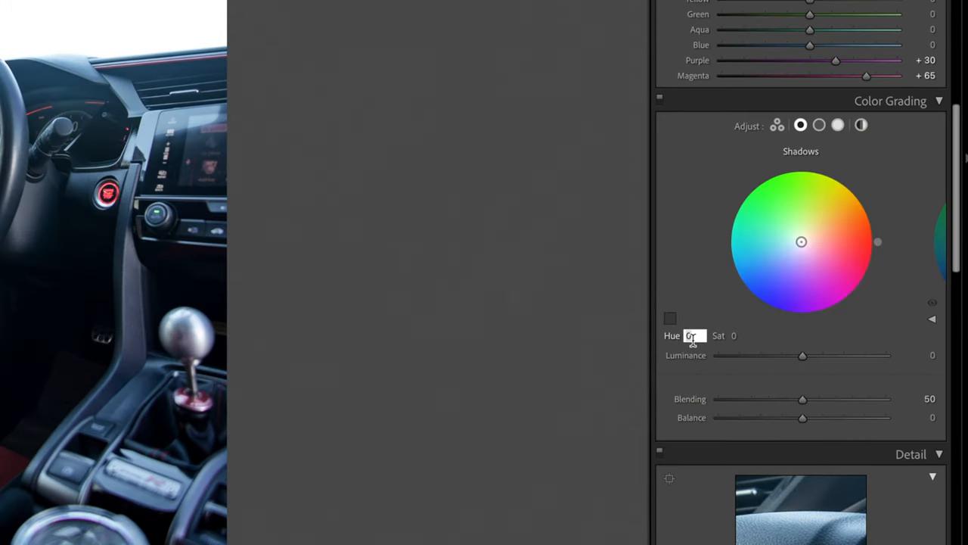
{"action": "type", "text": "220"}
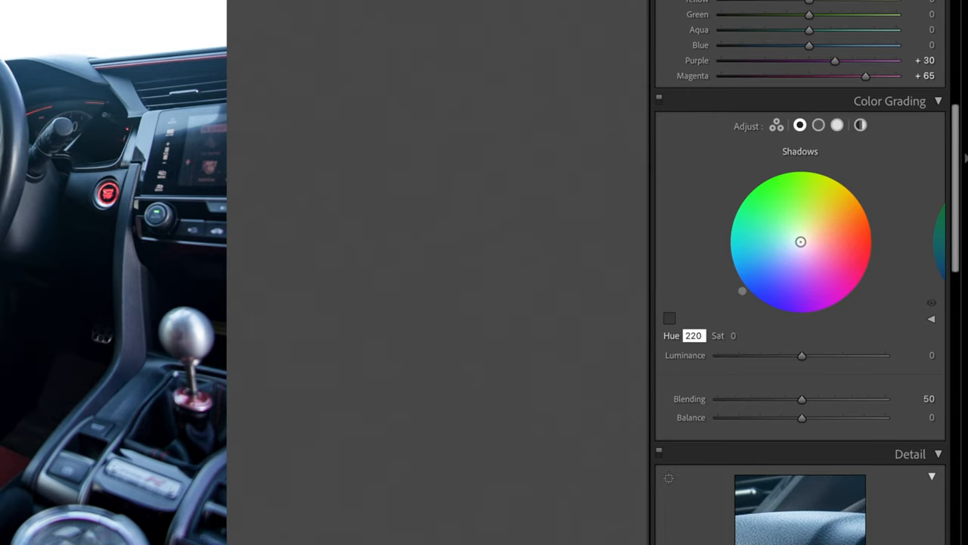
{"action": "key", "text": "Tab"}
{"action": "type", "text": "10"}
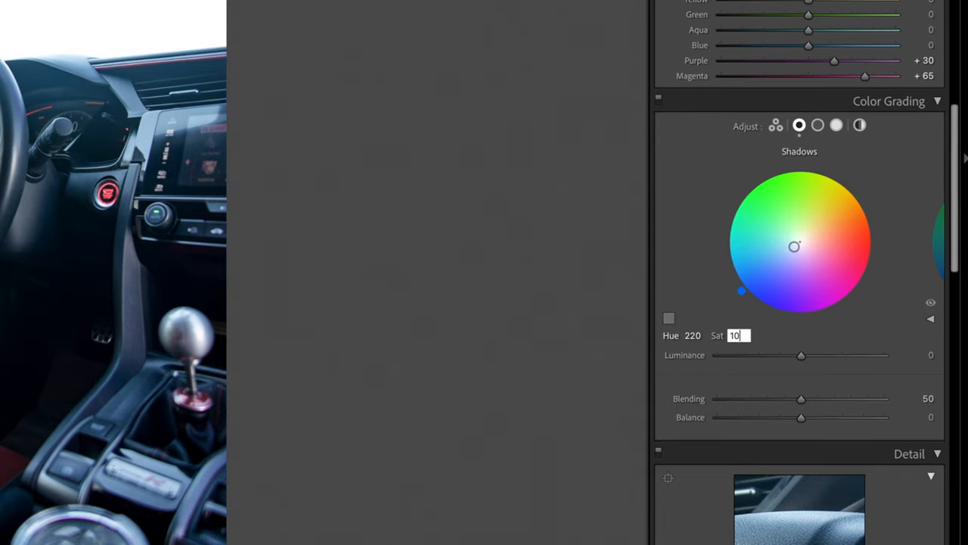
{"action": "key", "text": "Return"}
{"action": "left_click", "coordinate": [818, 126]}
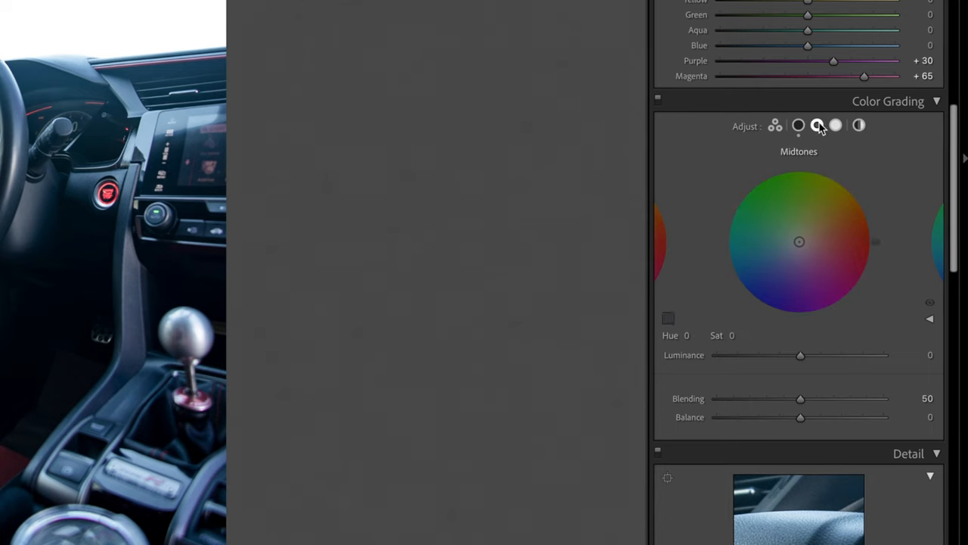
{"action": "left_click_drag", "start_coordinate": [800, 355], "coordinate": [814, 355]}
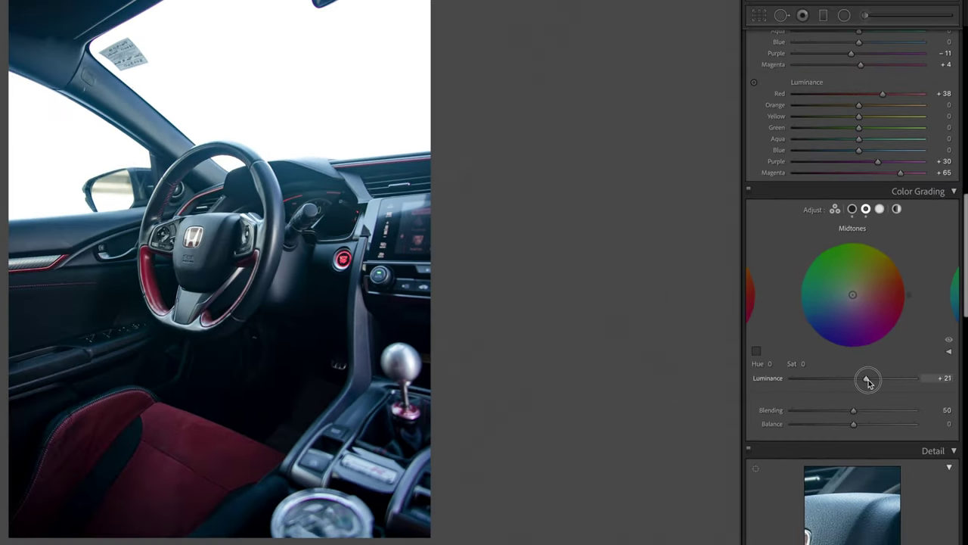
{"action": "left_click_drag", "start_coordinate": [867, 381], "coordinate": [849, 382]}
{"action": "left_click_drag", "start_coordinate": [871, 384], "coordinate": [870, 387]}
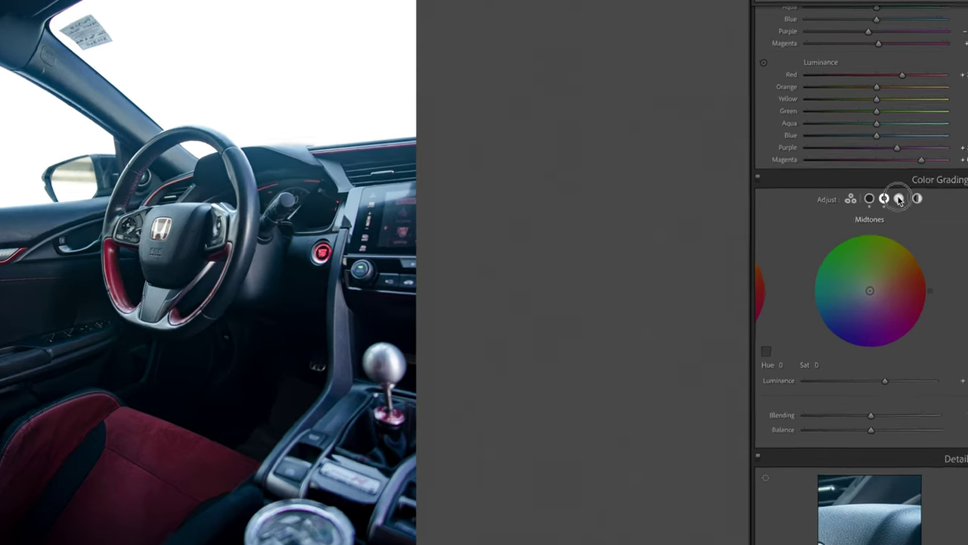
Give the highlights Hue 35, Saturation 10, set Blending 79 and Balance toward +65.
{"action": "left_click", "coordinate": [879, 209]}
{"action": "left_click", "coordinate": [771, 363]}
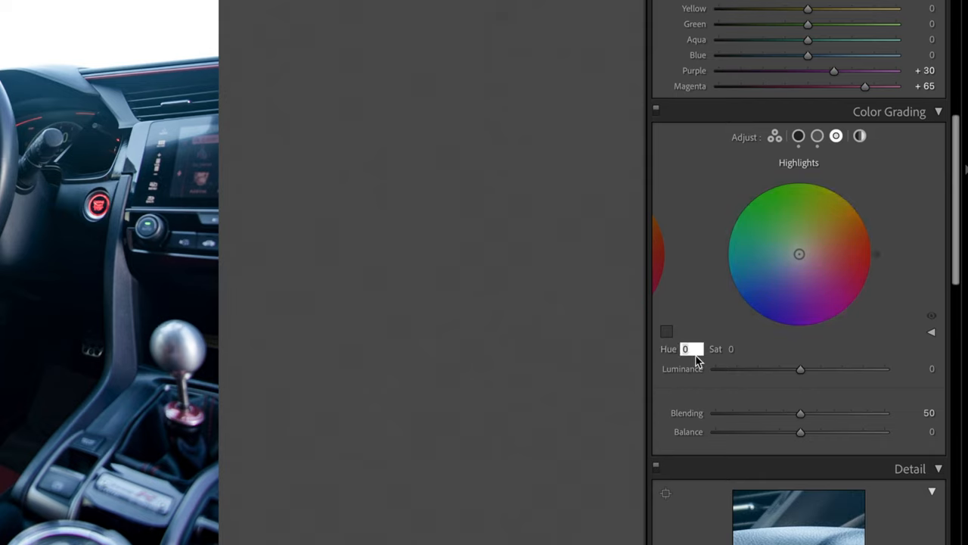
{"action": "type", "text": "35"}
{"action": "key", "text": "Tab"}
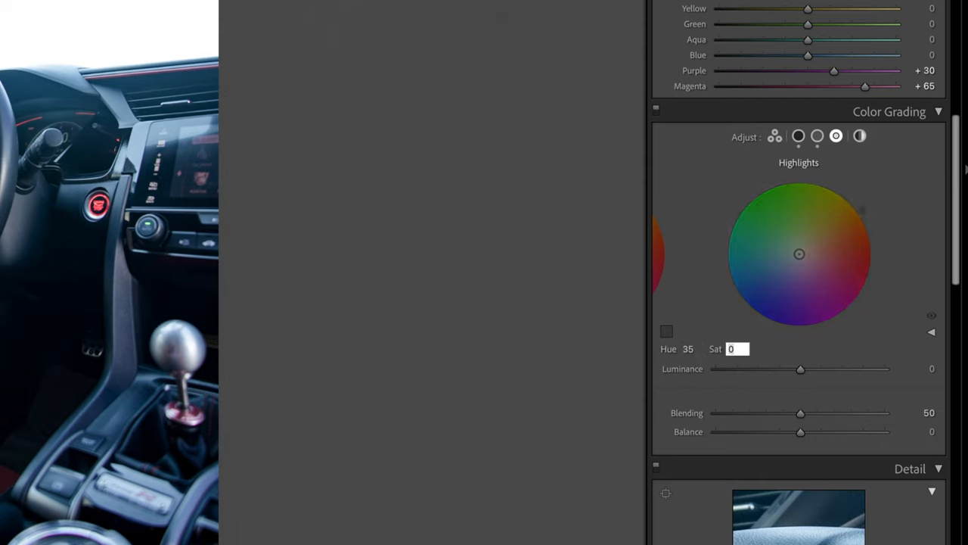
{"action": "type", "text": "10"}
{"action": "key", "text": "Return"}
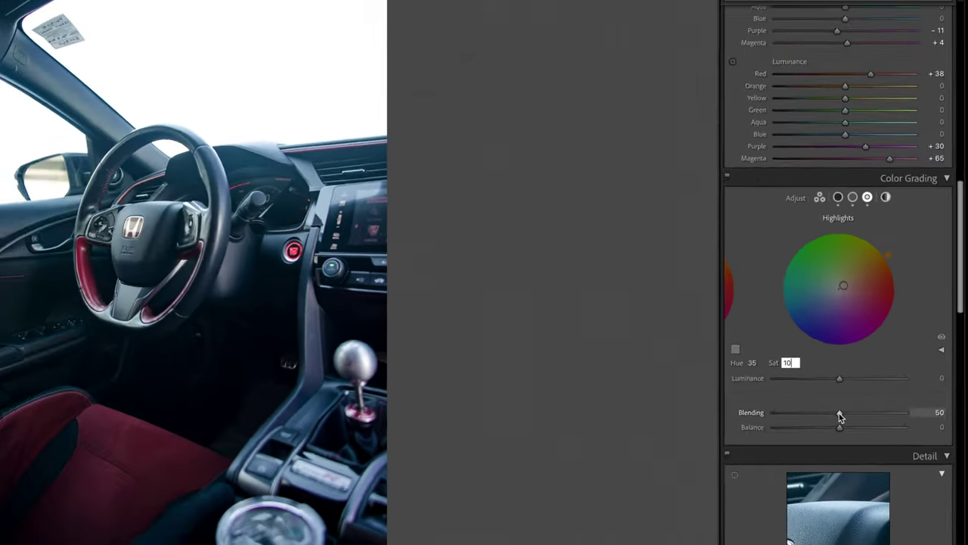
{"action": "left_click_drag", "start_coordinate": [801, 413], "coordinate": [825, 412]}
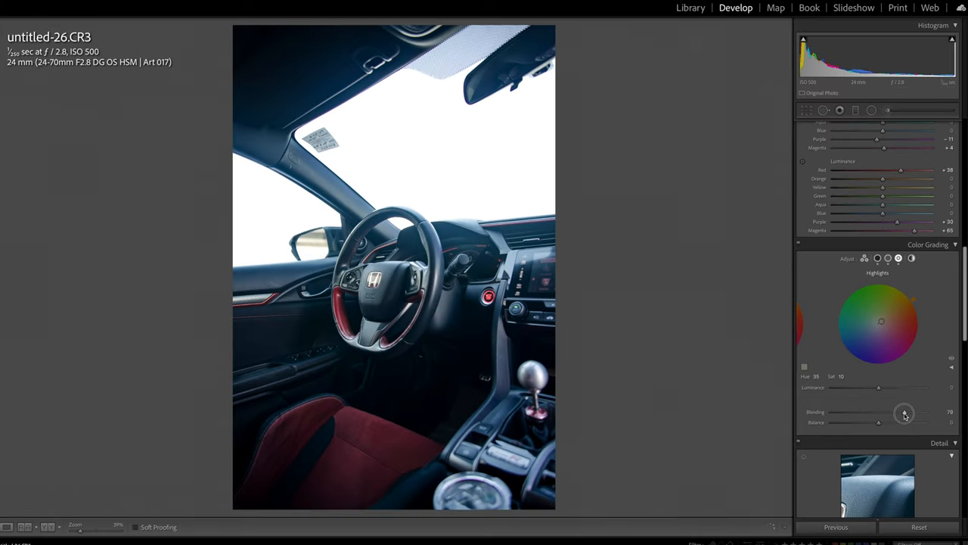
{"action": "left_click_drag", "start_coordinate": [906, 414], "coordinate": [879, 426]}
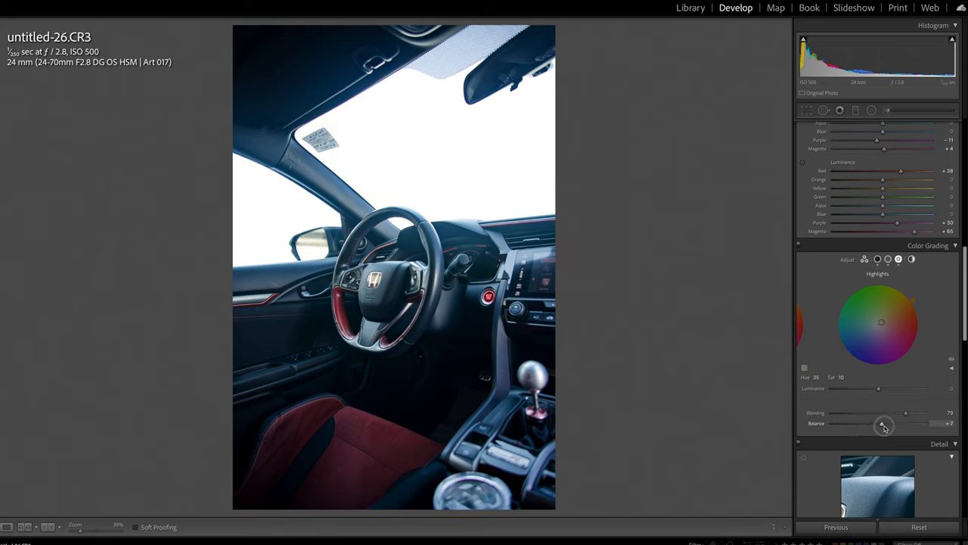
{"action": "left_click_drag", "start_coordinate": [883, 426], "coordinate": [905, 429]}
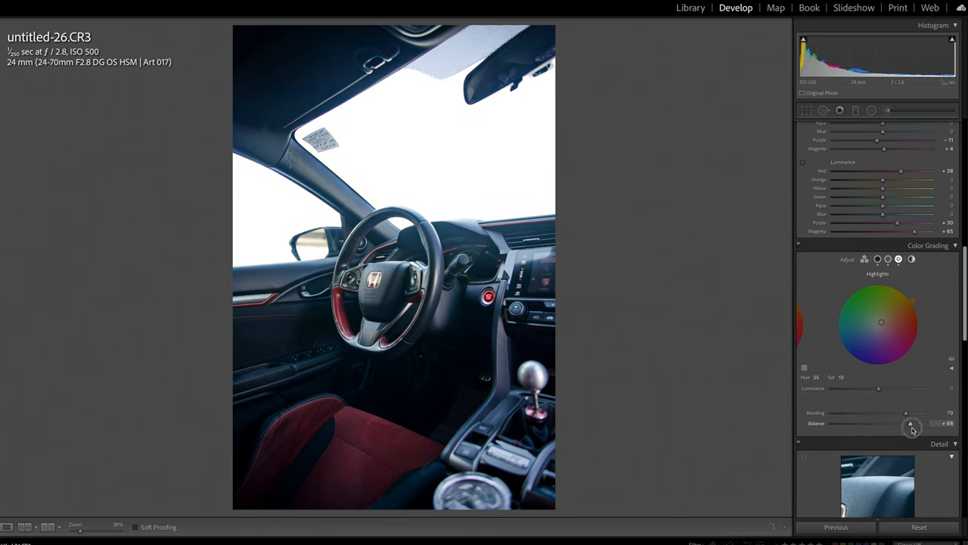
{"action": "scroll", "coordinate": [916, 424], "scroll_direction": "down", "scroll_amount": 3}
{"action": "scroll", "coordinate": [937, 395], "scroll_direction": "down", "scroll_amount": 3}
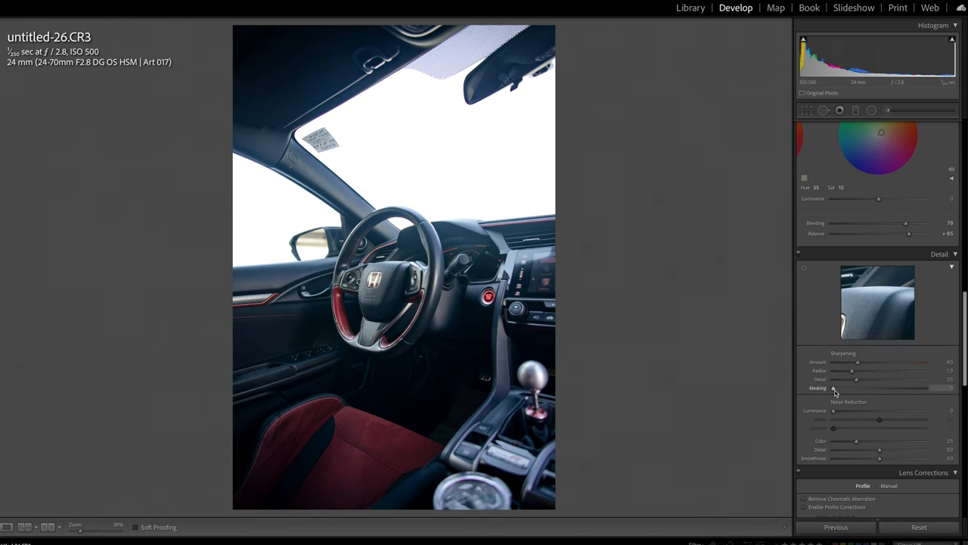
Set sharpening Masking to 82 and enable lens profile and chromatic aberration corrections.
{"action": "left_click_drag", "start_coordinate": [835, 388], "coordinate": [911, 392]}
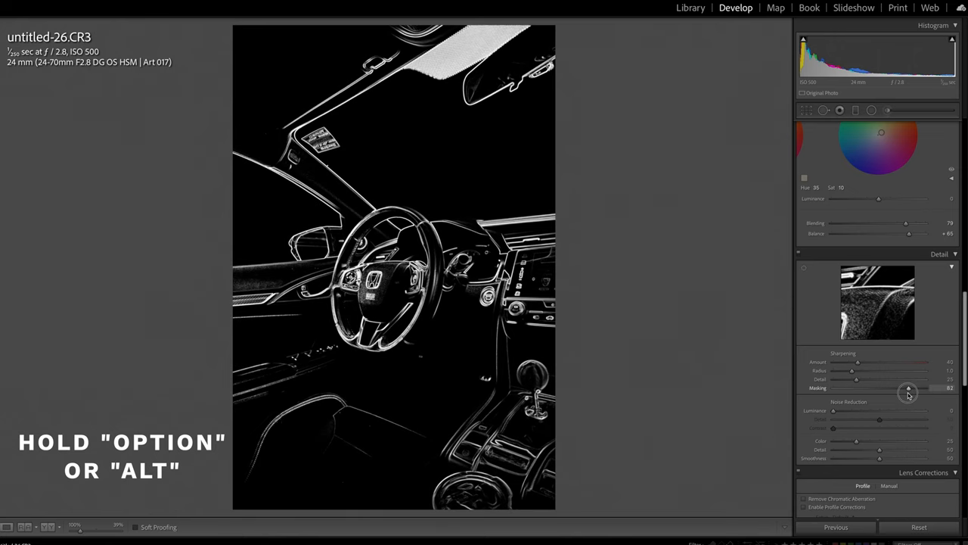
{"action": "left_click_drag", "start_coordinate": [908, 389], "coordinate": [908, 389]}
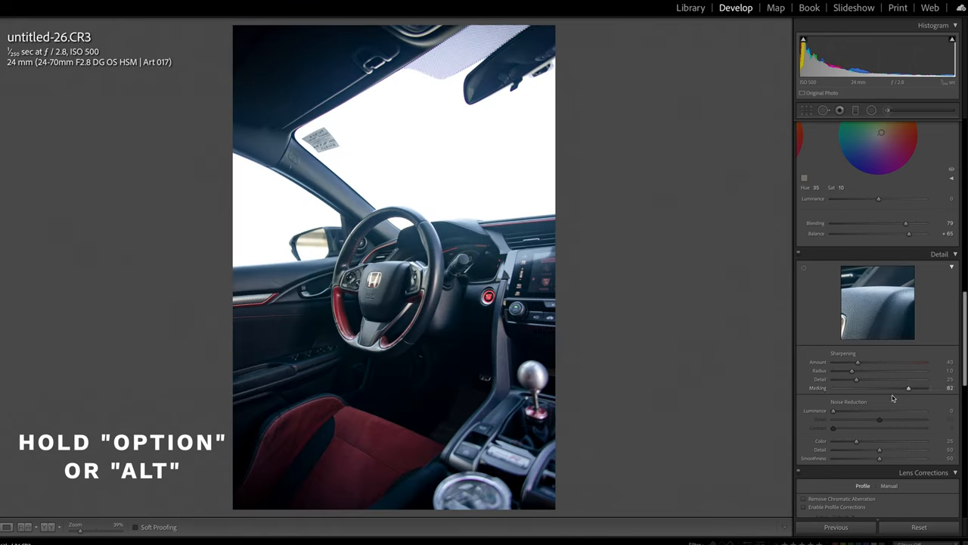
{"action": "scroll", "coordinate": [865, 394], "scroll_direction": "down", "scroll_amount": 2}
{"action": "left_click", "coordinate": [823, 417]}
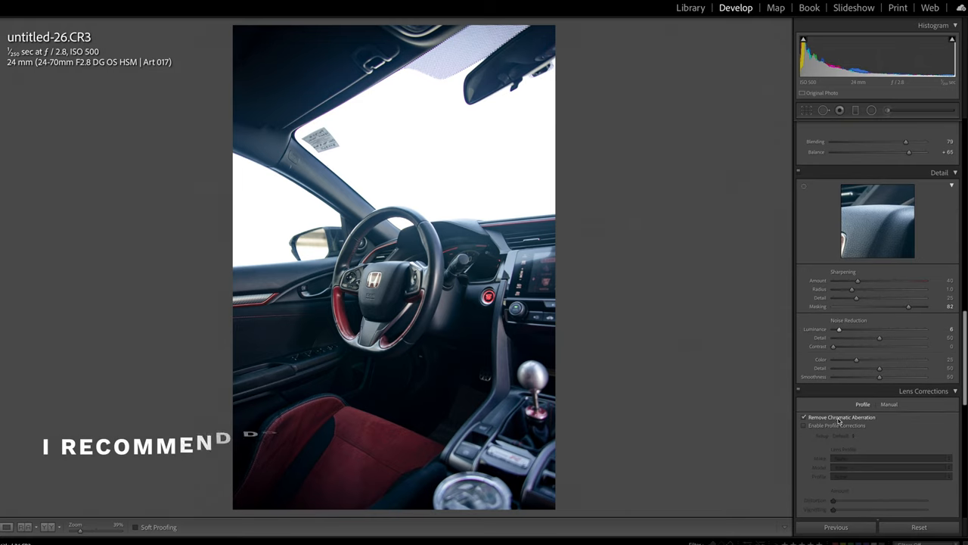
{"action": "scroll", "coordinate": [928, 427], "scroll_direction": "down", "scroll_amount": 2}
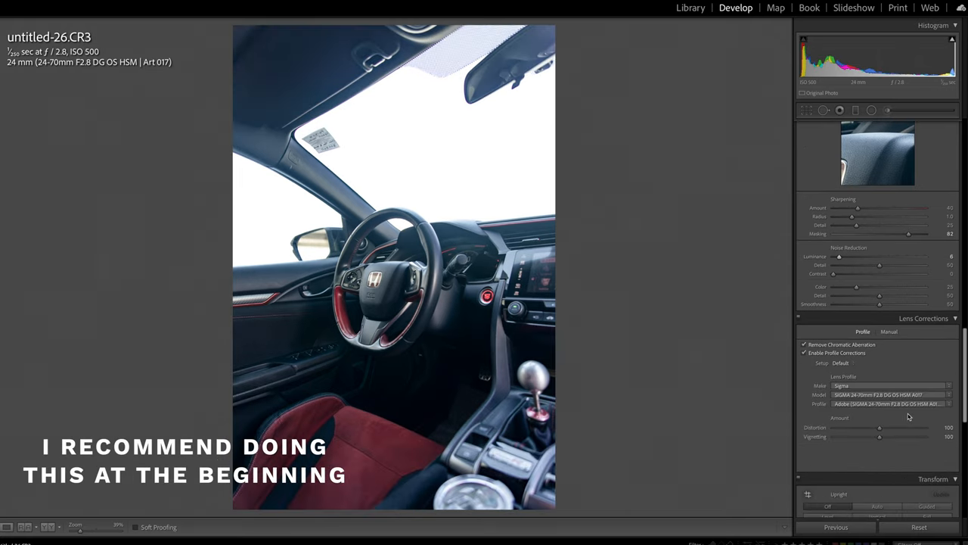
{"action": "scroll", "coordinate": [899, 408], "scroll_direction": "up", "scroll_amount": 5}
{"action": "scroll", "coordinate": [897, 340], "scroll_direction": "up", "scroll_amount": 5}
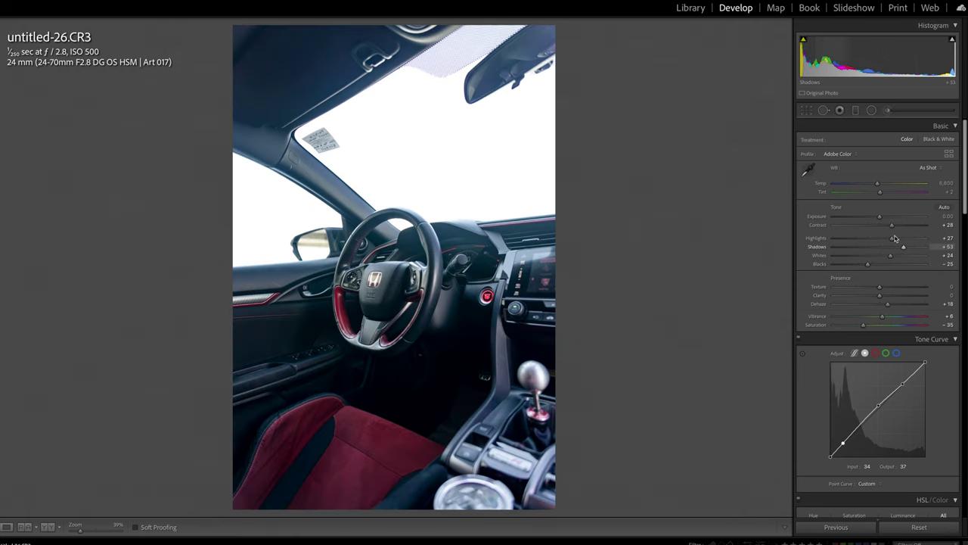
Raise Dehaze to +24 in the Basic panel.
{"action": "left_click", "coordinate": [881, 296]}
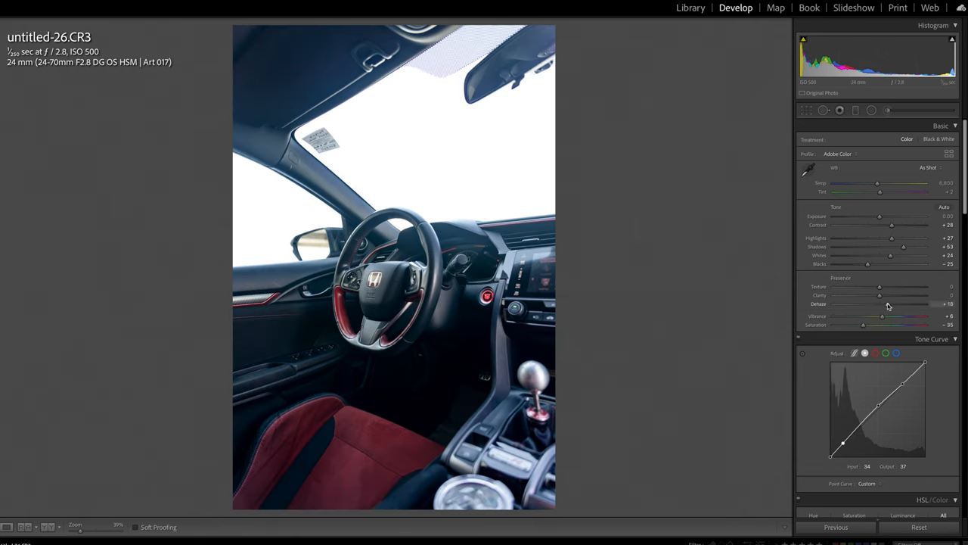
{"action": "left_click_drag", "start_coordinate": [889, 304], "coordinate": [892, 304]}
{"action": "scroll", "coordinate": [892, 341], "scroll_direction": "down", "scroll_amount": 5}
{"action": "scroll", "coordinate": [893, 341], "scroll_direction": "up", "scroll_amount": 5}
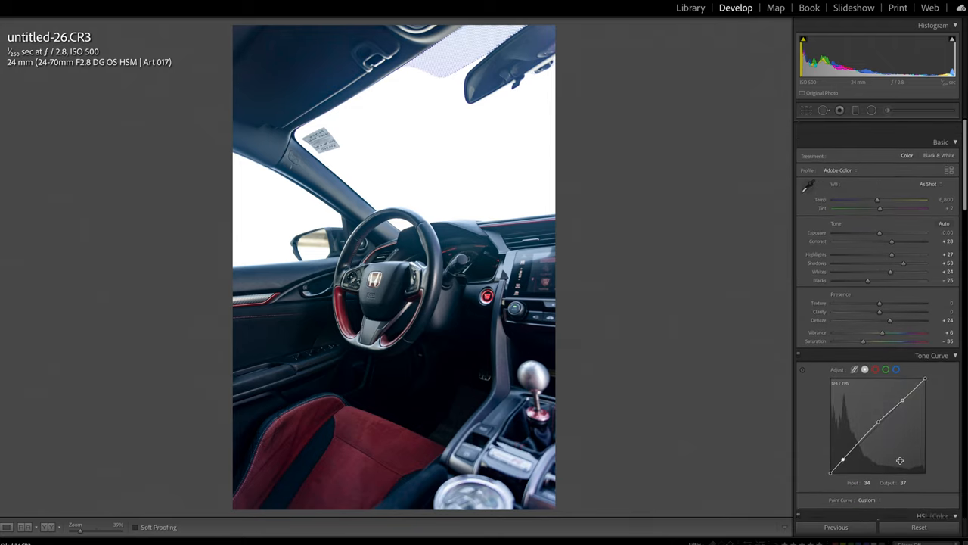
{"action": "scroll", "coordinate": [900, 416], "scroll_direction": "down", "scroll_amount": 1}
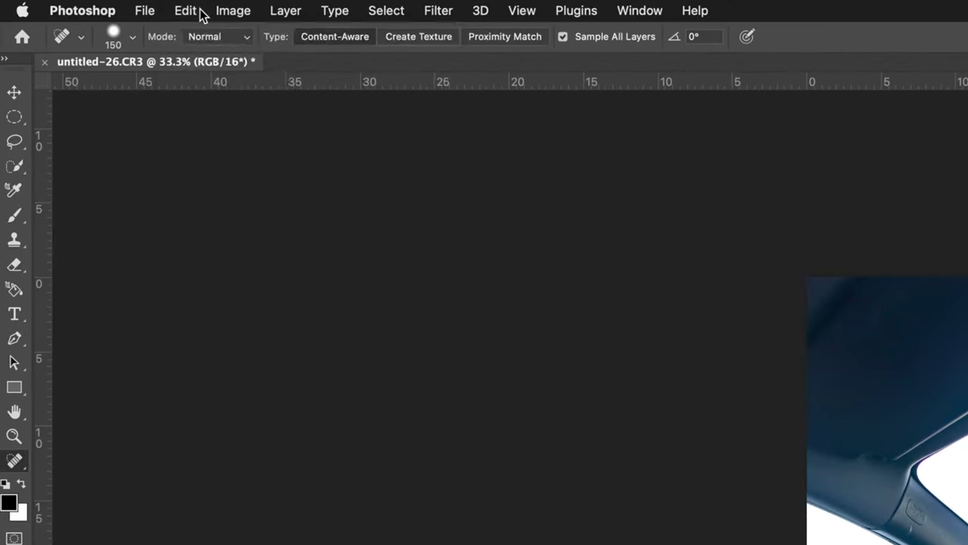
Bring up the Edit menu after healing the windshield tag.
{"action": "left_click", "coordinate": [77, 5]}
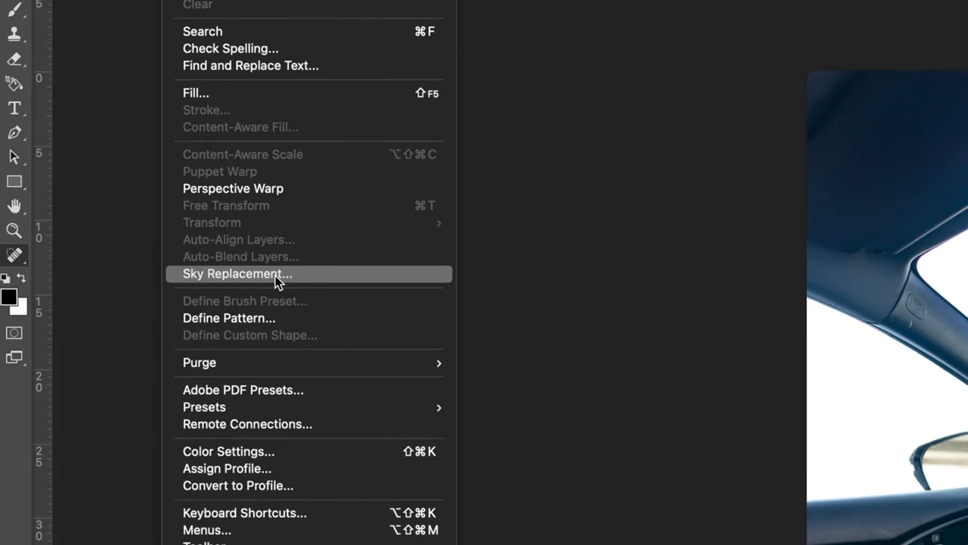
Start Sky Replacement with the sunset sky, set Shift Edge 20, reduce Fade Edge and adjust brightness to 3.
{"action": "left_click", "coordinate": [275, 275]}
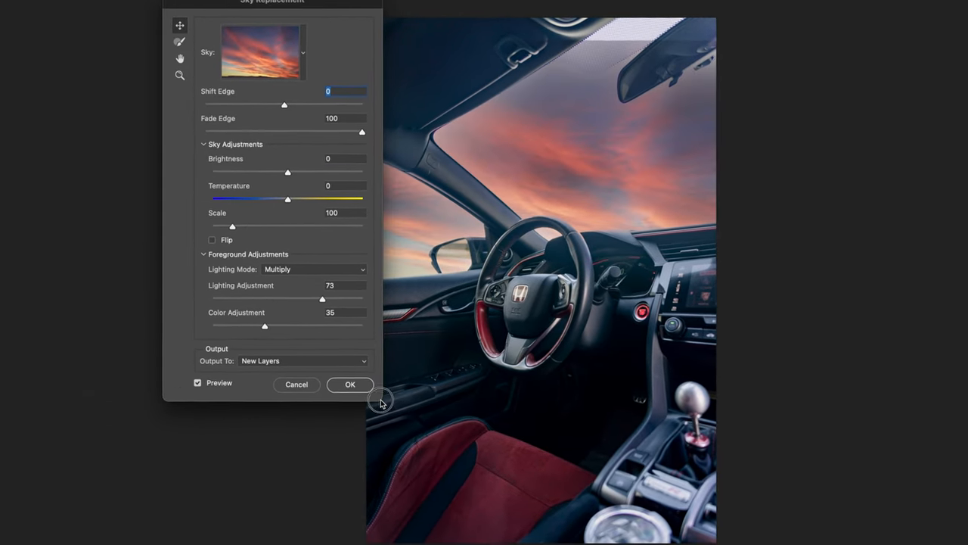
{"action": "left_click_drag", "start_coordinate": [280, 5], "coordinate": [220, 9]}
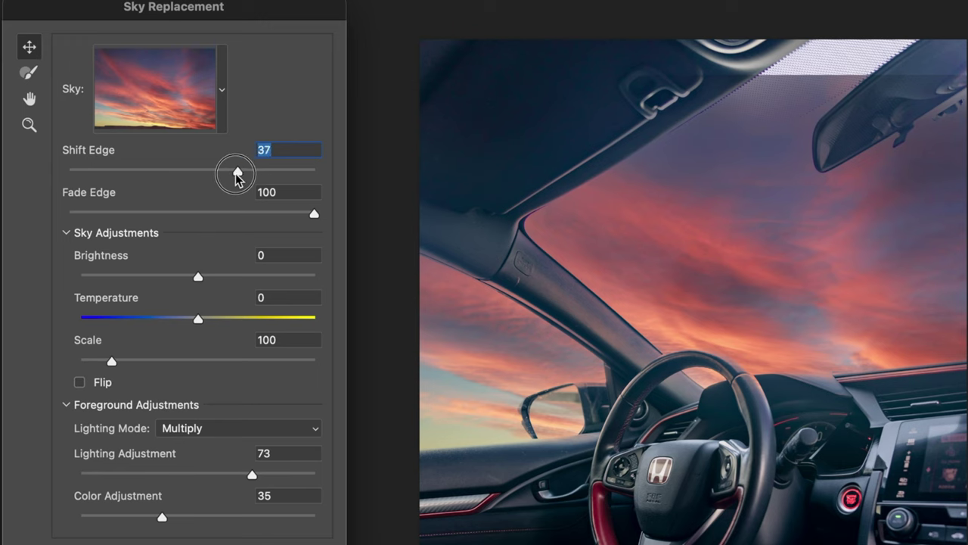
{"action": "left_click_drag", "start_coordinate": [238, 175], "coordinate": [249, 176]}
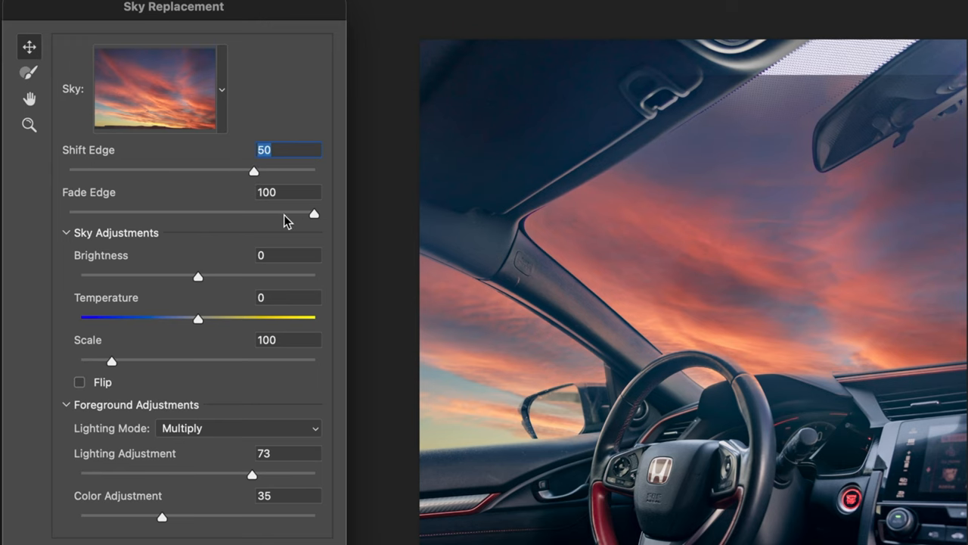
{"action": "mouse_move", "coordinate": [314, 219]}
{"action": "left_mouse_down"}
{"action": "mouse_move", "coordinate": [224, 216]}
{"action": "mouse_move", "coordinate": [308, 215]}
{"action": "left_mouse_up"}
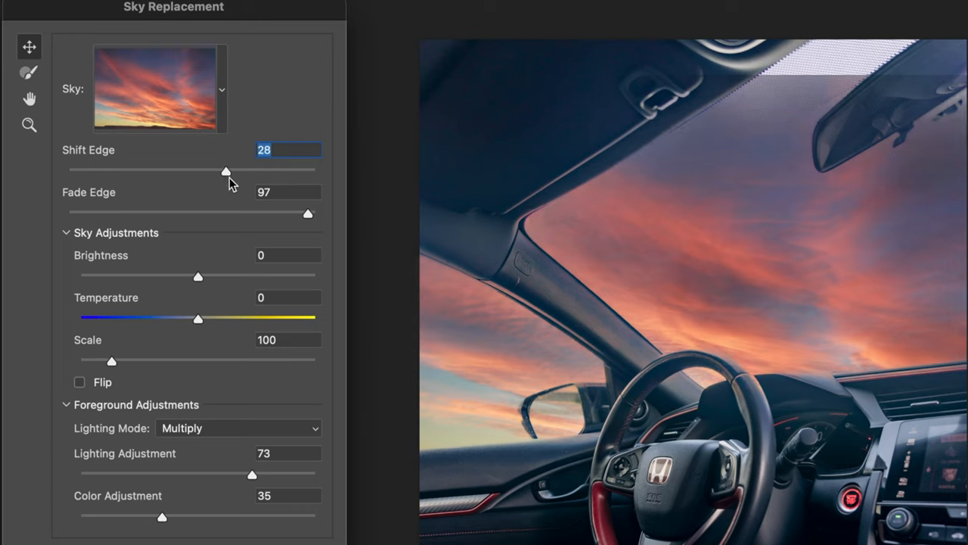
{"action": "left_click_drag", "start_coordinate": [225, 172], "coordinate": [216, 174]}
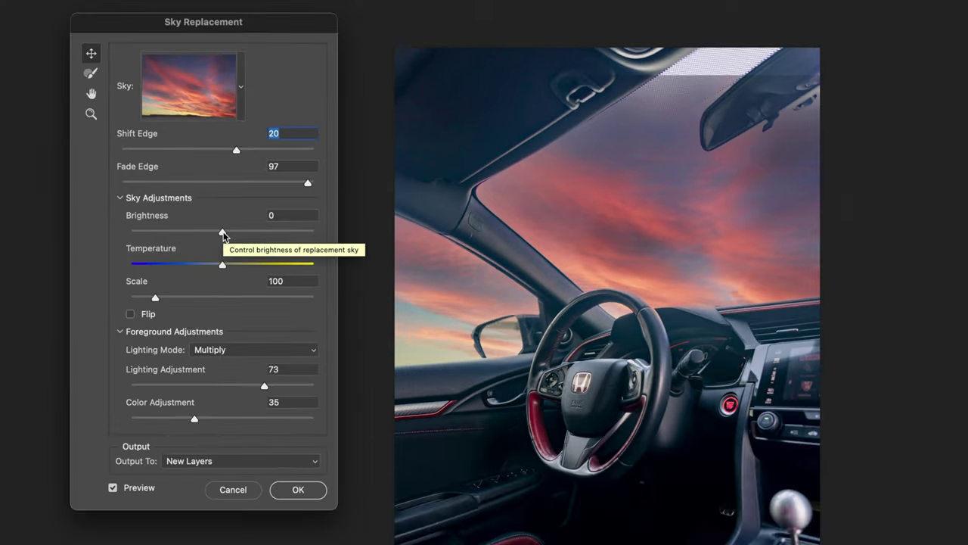
{"action": "left_click_drag", "start_coordinate": [223, 233], "coordinate": [225, 234]}
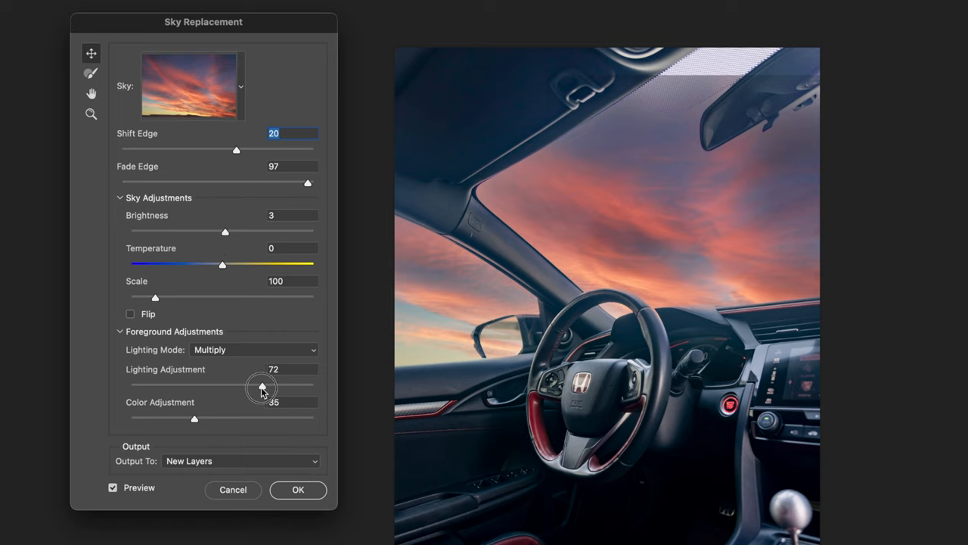
Set Lighting Adjustment 84 and Color Adjustment 86, then commit the sky replacement as a new layer group.
{"action": "mouse_move", "coordinate": [262, 389]}
{"action": "left_mouse_down"}
{"action": "mouse_move", "coordinate": [220, 388]}
{"action": "mouse_move", "coordinate": [275, 388]}
{"action": "left_mouse_up"}
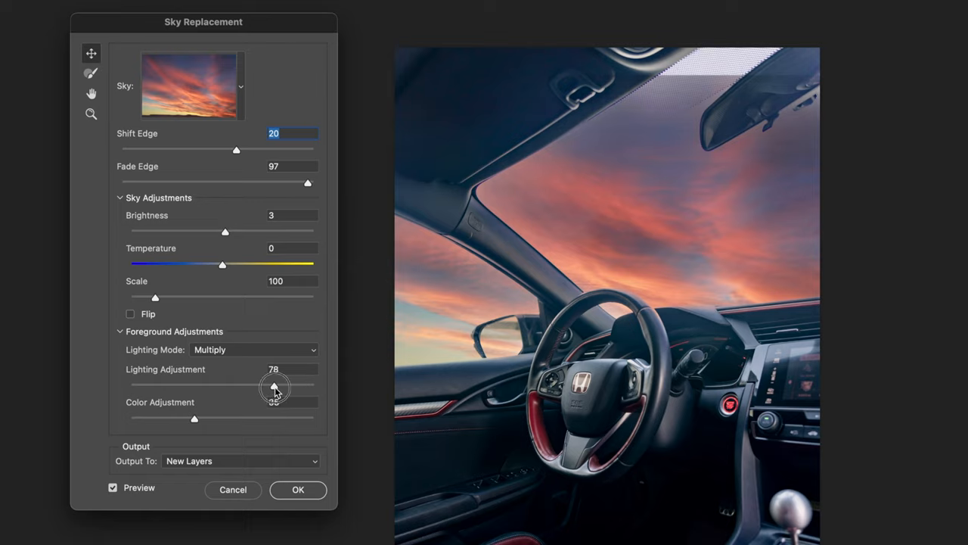
{"action": "left_click_drag", "start_coordinate": [194, 419], "coordinate": [187, 419]}
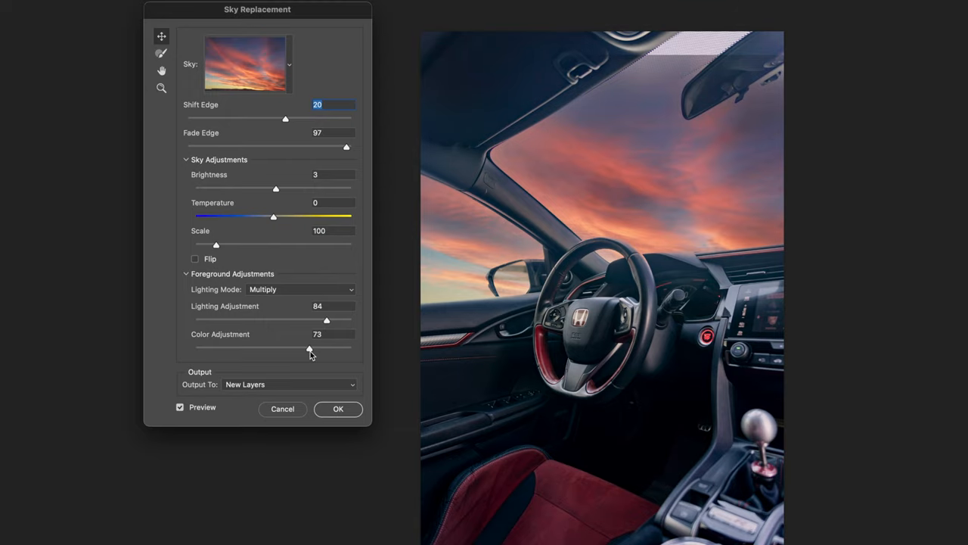
{"action": "left_click_drag", "start_coordinate": [310, 351], "coordinate": [328, 351]}
{"action": "left_click_drag", "start_coordinate": [328, 350], "coordinate": [344, 352]}
{"action": "left_click_drag", "start_coordinate": [343, 351], "coordinate": [203, 349]}
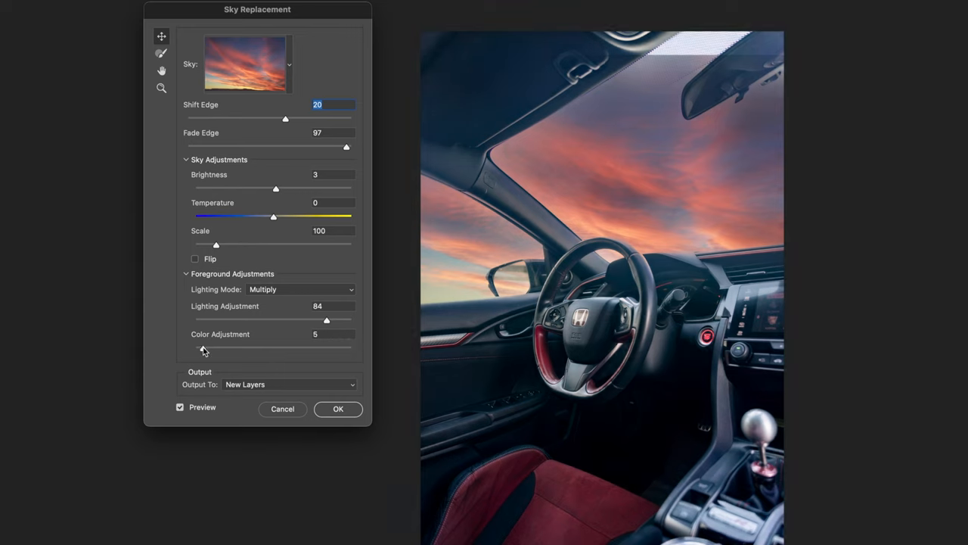
{"action": "left_click_drag", "start_coordinate": [203, 350], "coordinate": [348, 351]}
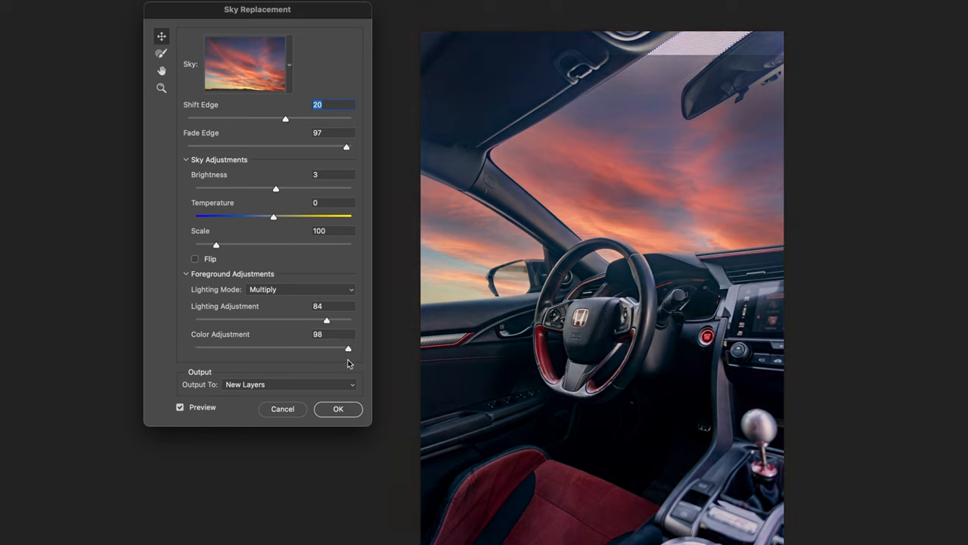
{"action": "left_click_drag", "start_coordinate": [349, 350], "coordinate": [338, 350]}
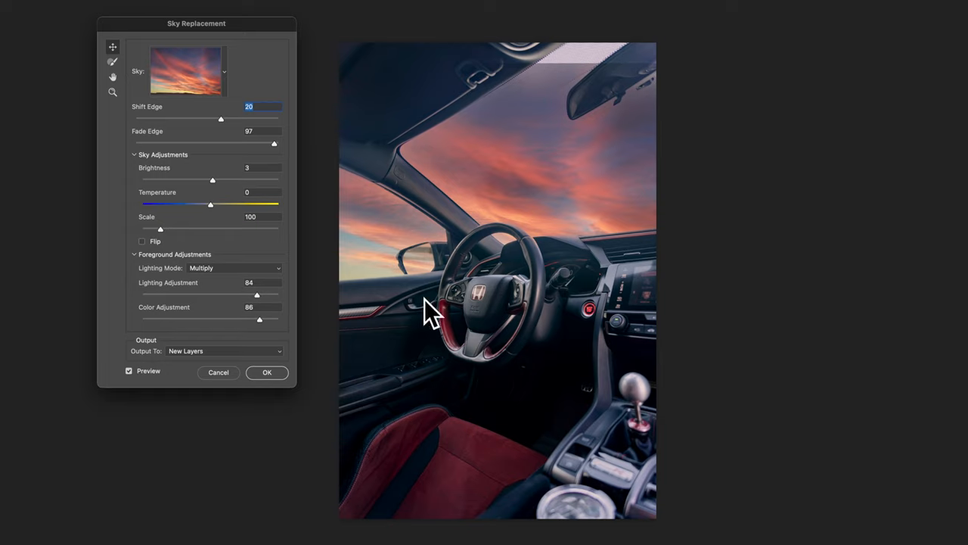
{"action": "left_click", "coordinate": [270, 374]}
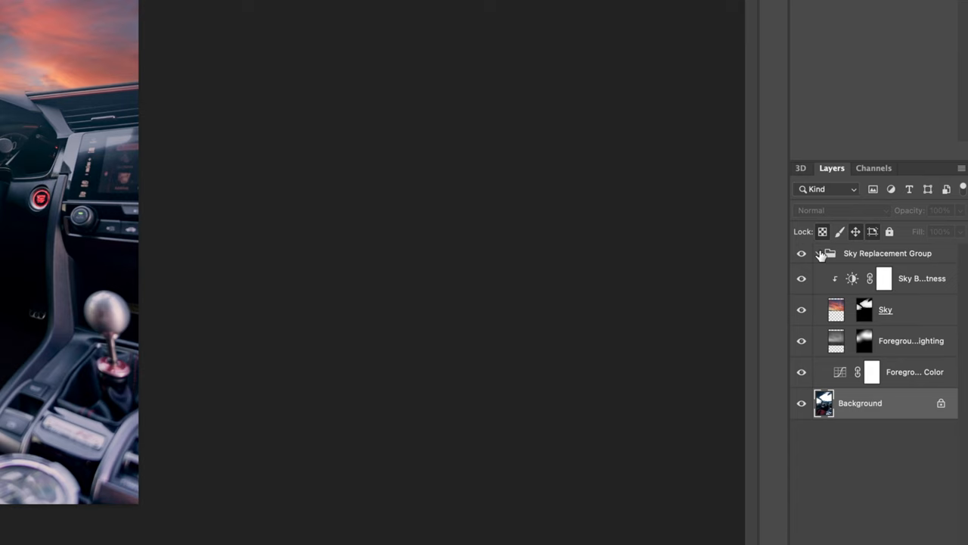
Collapse the Sky Replacement Group and toggle its visibility to compare the sunset sky.
{"action": "left_click", "coordinate": [819, 254]}
{"action": "left_click", "coordinate": [802, 254]}
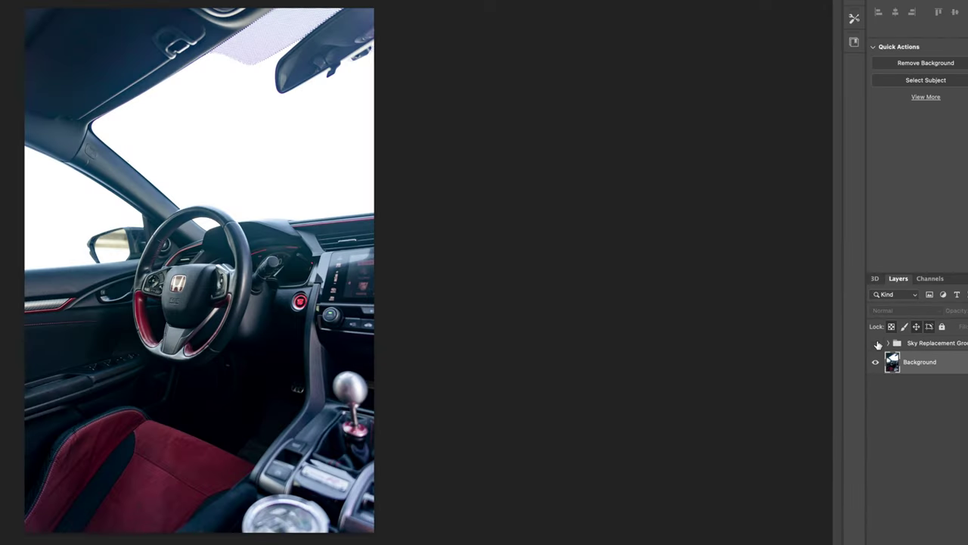
{"action": "left_click", "coordinate": [877, 344]}
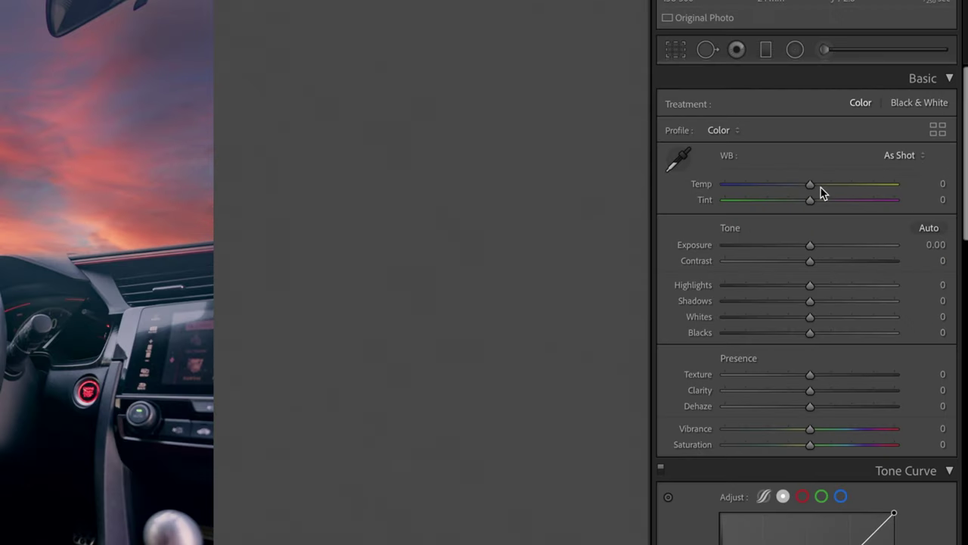
Warm the white balance (Temp +12) and set Highlights -18, Shadows +20 in Basic.
{"action": "left_click_drag", "start_coordinate": [879, 182], "coordinate": [880, 182]}
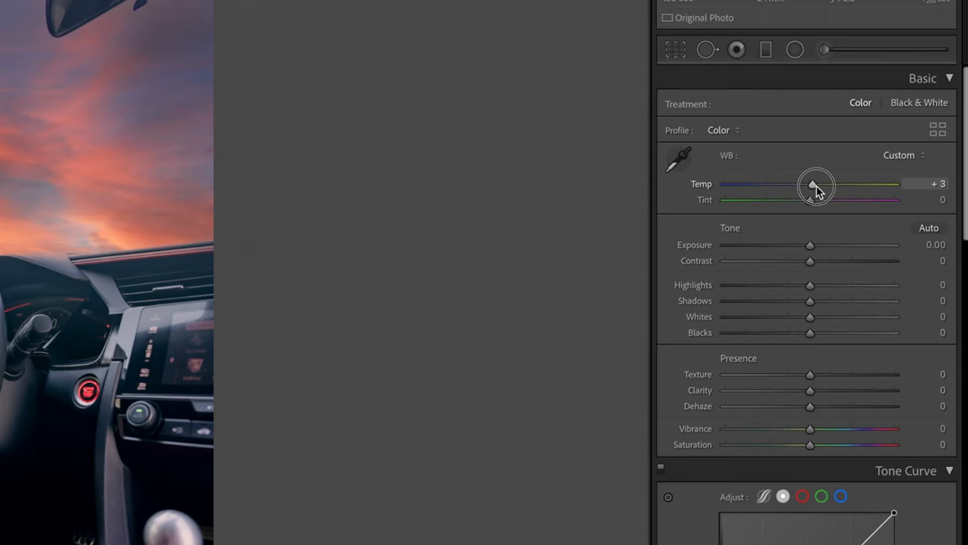
{"action": "left_click_drag", "start_coordinate": [819, 188], "coordinate": [823, 188]}
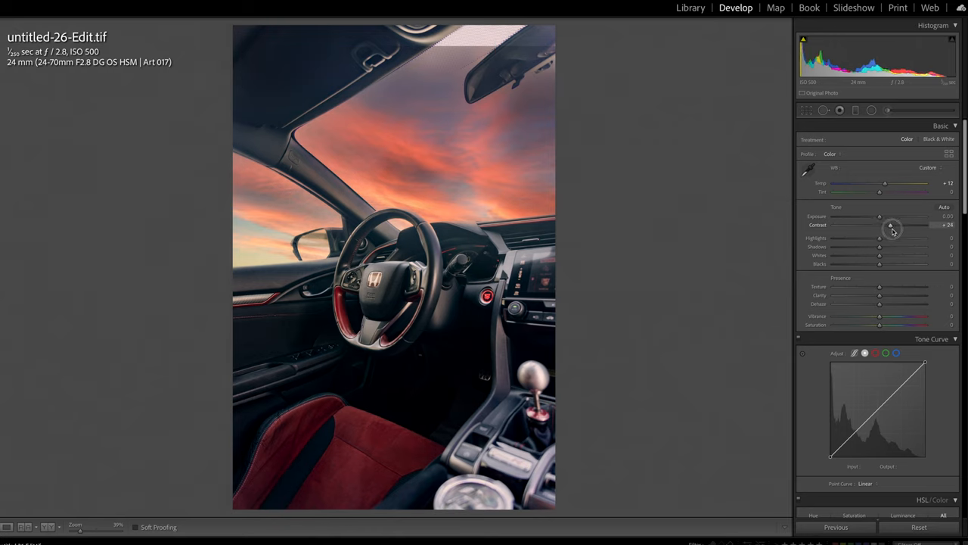
{"action": "mouse_move", "coordinate": [879, 239]}
{"action": "left_mouse_down"}
{"action": "mouse_move", "coordinate": [871, 239]}
{"action": "mouse_move", "coordinate": [893, 250]}
{"action": "mouse_move", "coordinate": [881, 264]}
{"action": "left_mouse_up"}
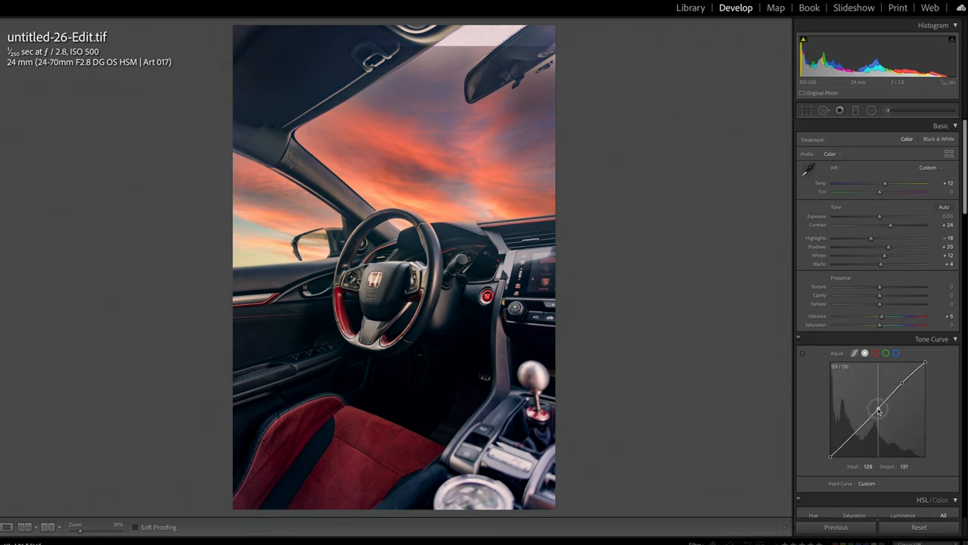
Shape a custom tone curve by adjusting the midtone point and deepening the shadows.
{"action": "left_click_drag", "start_coordinate": [880, 411], "coordinate": [876, 410]}
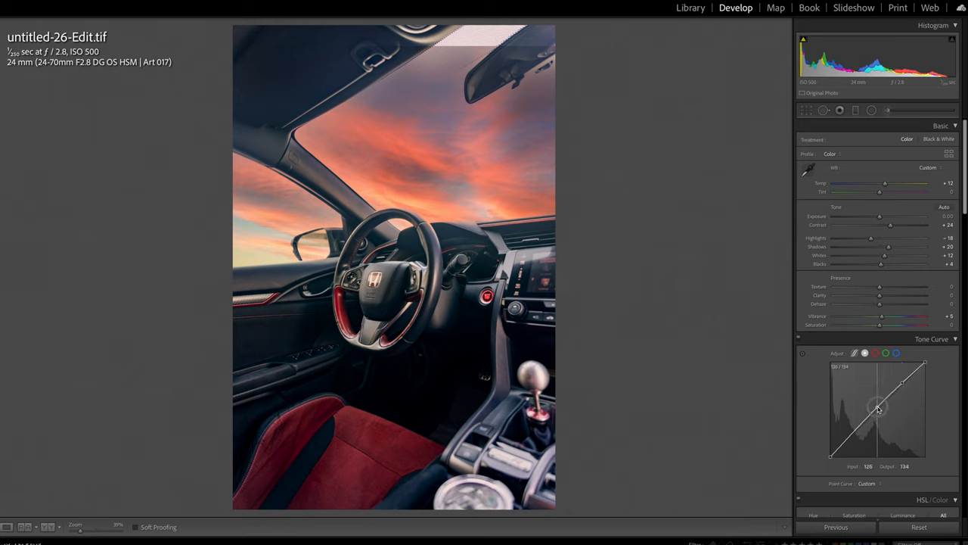
{"action": "left_click_drag", "start_coordinate": [847, 443], "coordinate": [846, 445]}
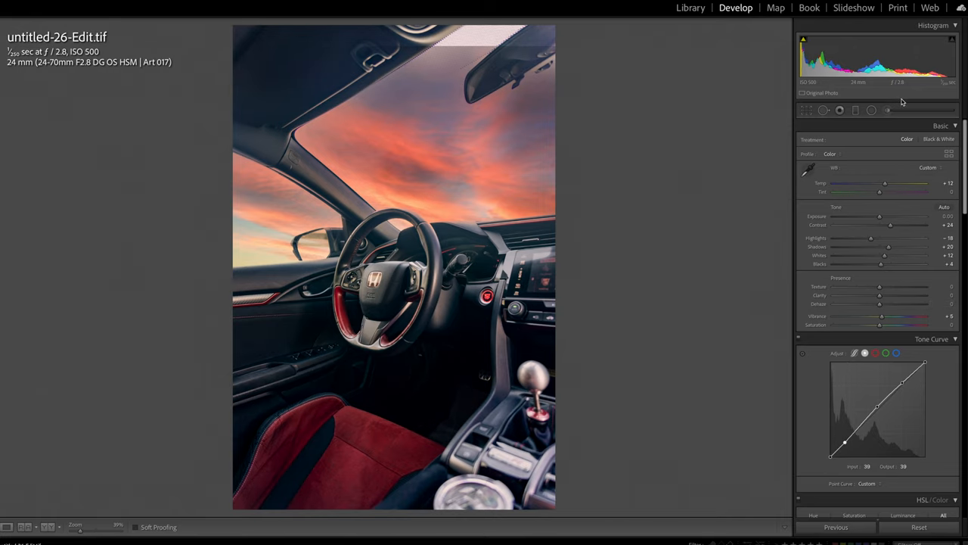
{"action": "left_click", "coordinate": [856, 111]}
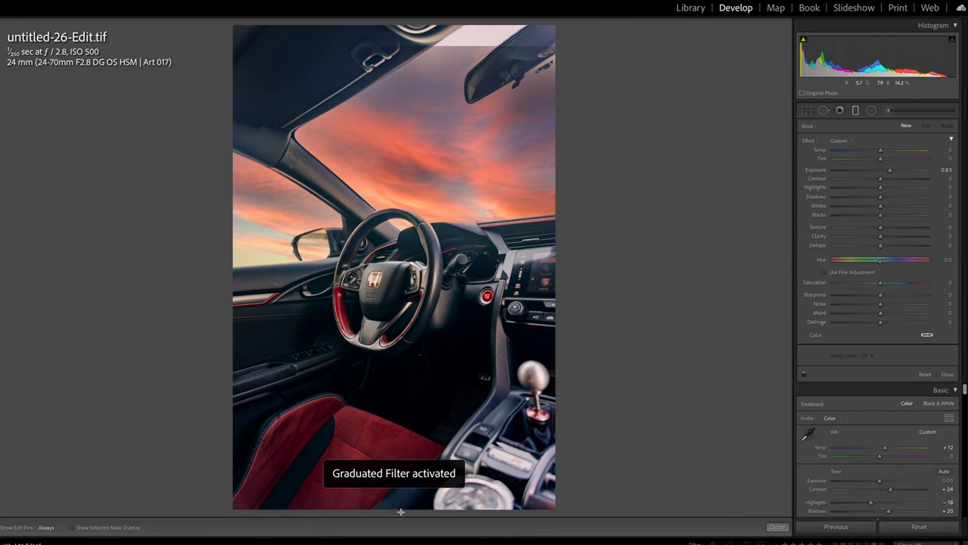
Darken the bottom of the photo with a slightly tilted graduated filter at reduced exposure.
{"action": "left_click_drag", "start_coordinate": [401, 499], "coordinate": [401, 356]}
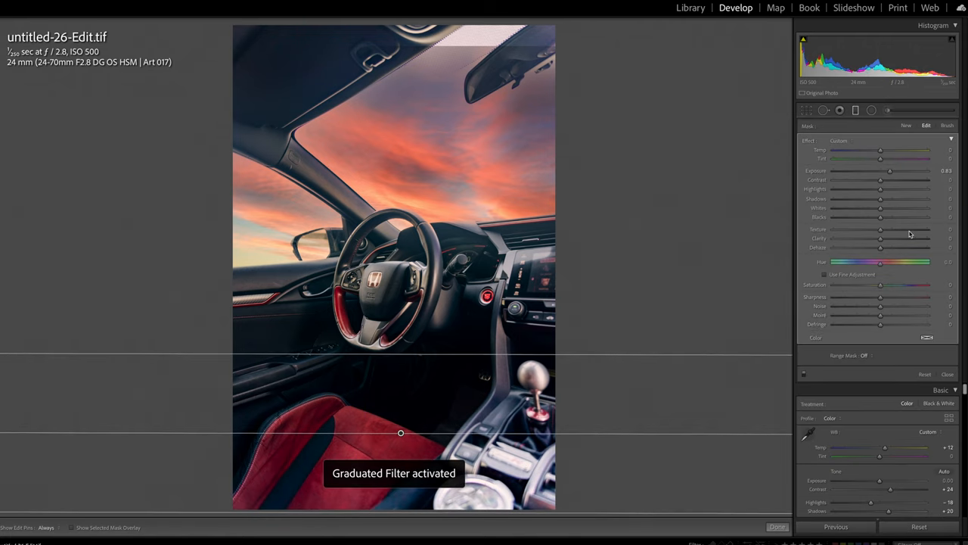
{"action": "left_click_drag", "start_coordinate": [889, 171], "coordinate": [868, 174]}
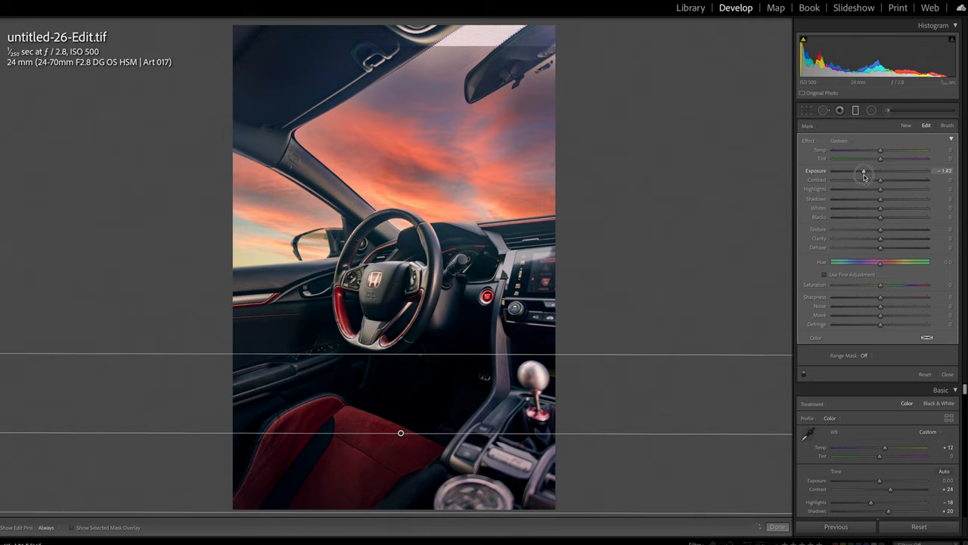
{"action": "left_click_drag", "start_coordinate": [539, 432], "coordinate": [539, 438]}
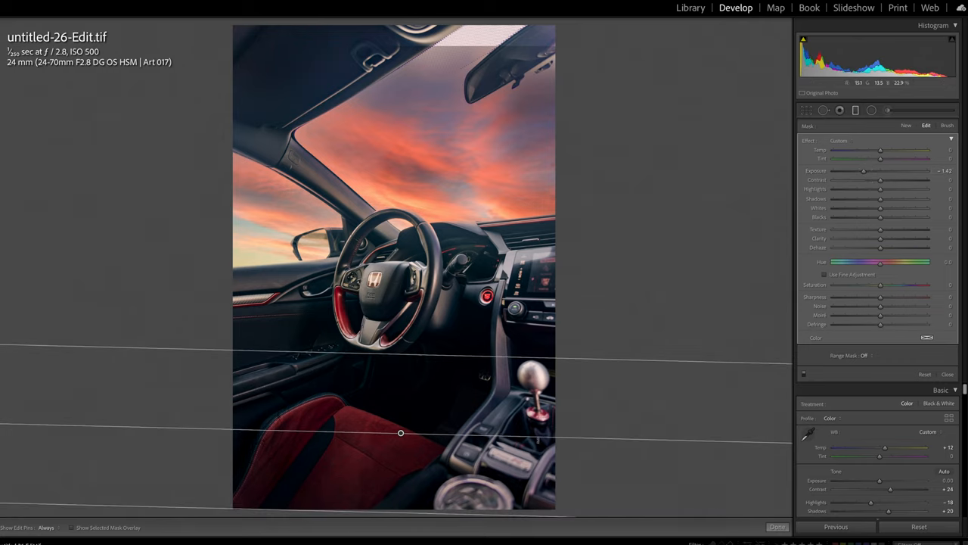
{"action": "left_click_drag", "start_coordinate": [866, 174], "coordinate": [875, 174]}
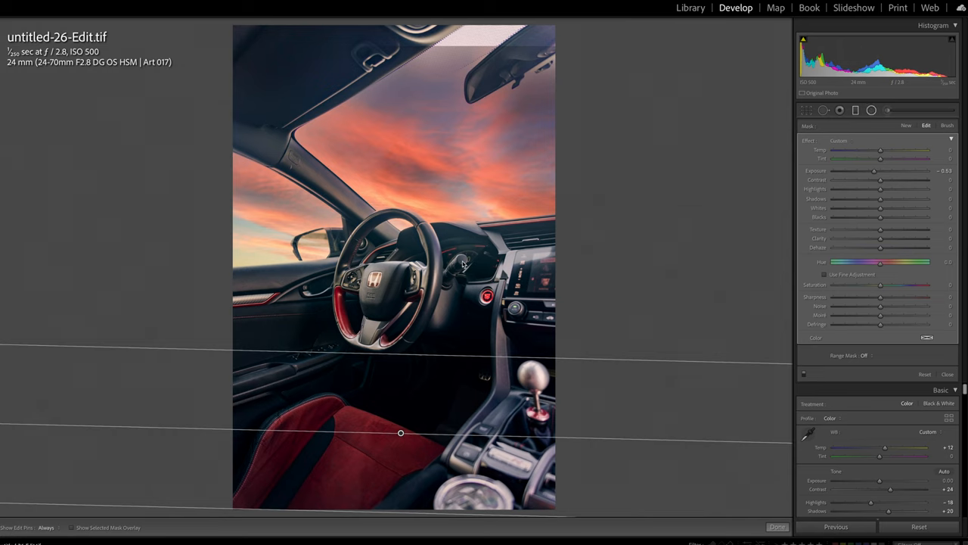
Brighten the steering-wheel area with a radial filter drawn around the wheel.
{"action": "key", "text": "shift+m"}
{"action": "left_click_drag", "start_coordinate": [402, 287], "coordinate": [545, 303]}
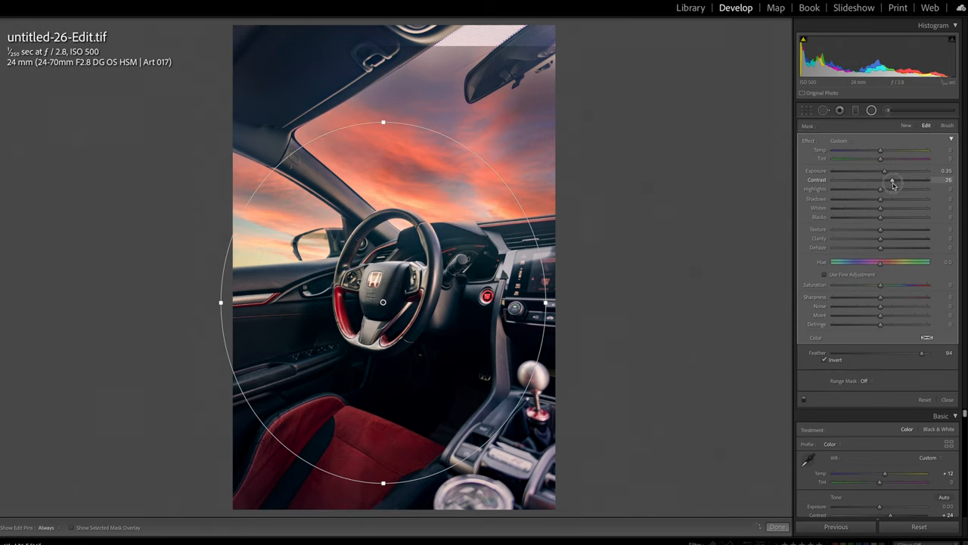
{"action": "key", "text": "shift+m"}
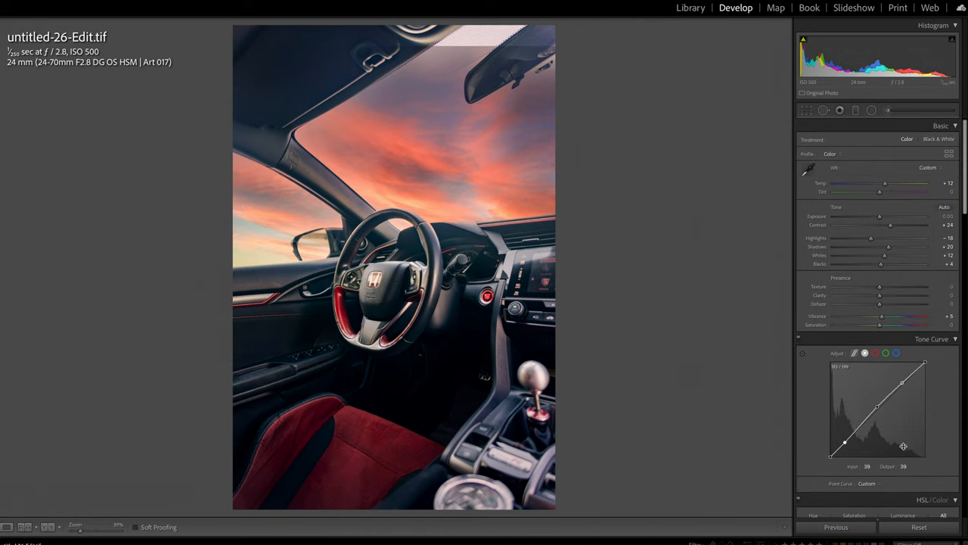
{"action": "scroll", "coordinate": [934, 428], "scroll_direction": "down", "scroll_amount": 4}
{"action": "scroll", "coordinate": [934, 428], "scroll_direction": "down", "scroll_amount": 4}
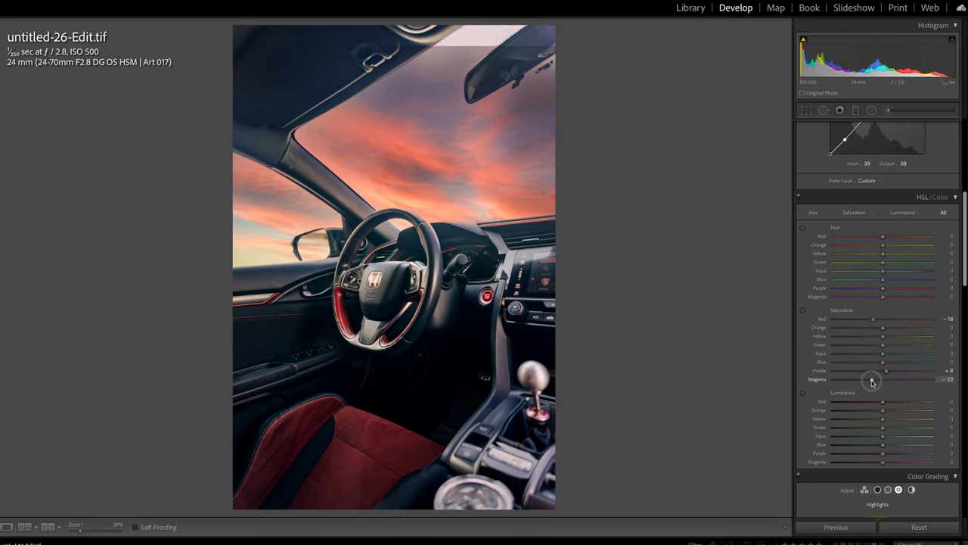
Dim the interface lights around the photo while reviewing the HSL saturation changes.
{"action": "key", "text": "l"}
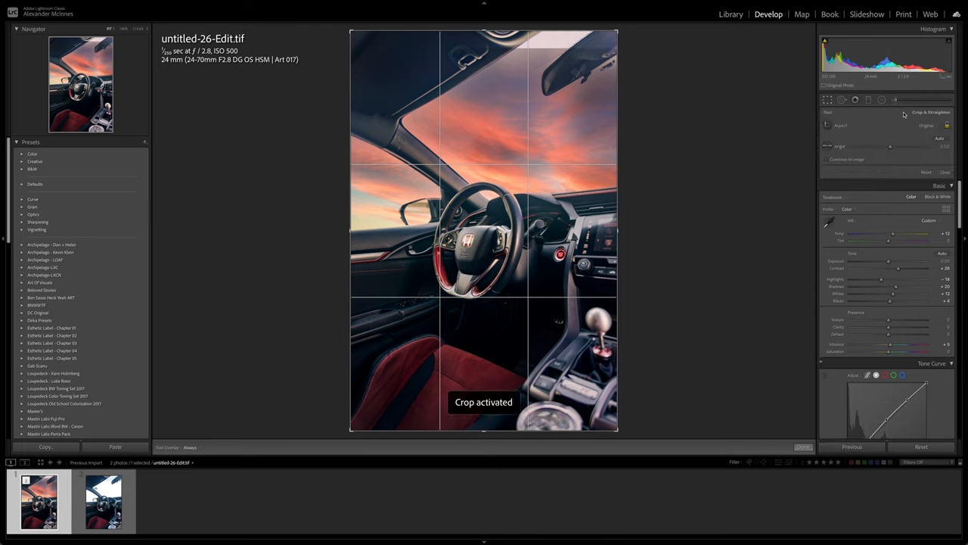
Set the crop aspect to 4 x 5 / 8 x 10 for a portrait frame.
{"action": "left_click", "coordinate": [934, 128]}
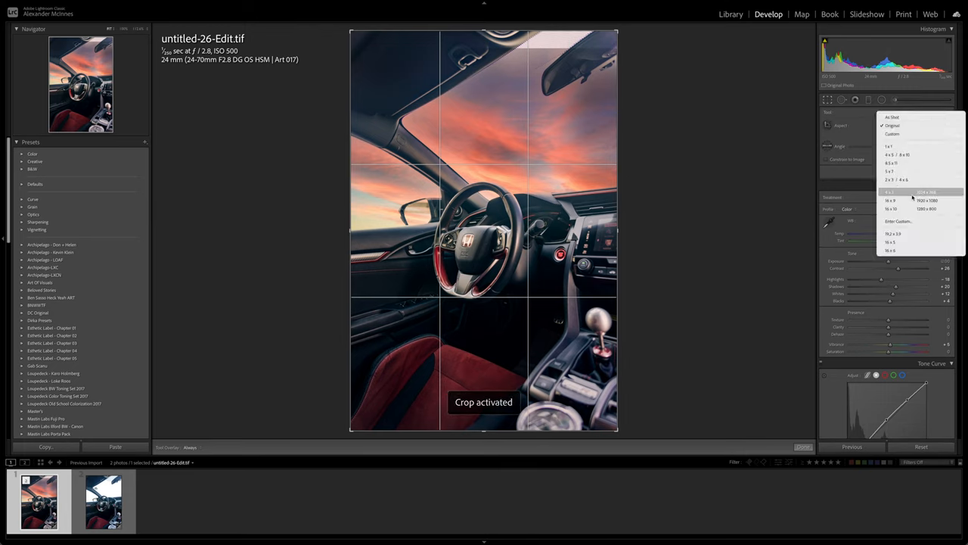
{"action": "left_click", "coordinate": [908, 154]}
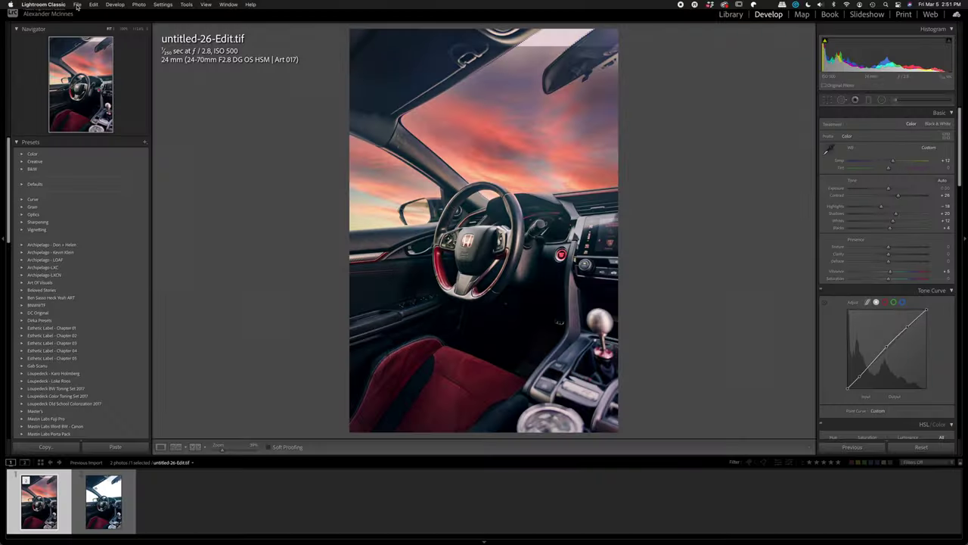
Start an export of the photo via File > Export.
{"action": "left_click", "coordinate": [77, 5]}
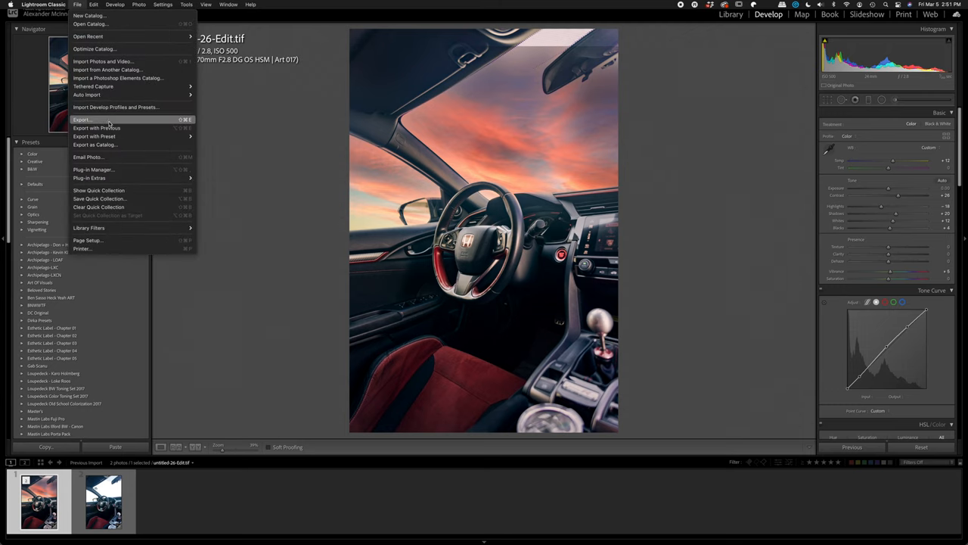
{"action": "left_click", "coordinate": [81, 120]}
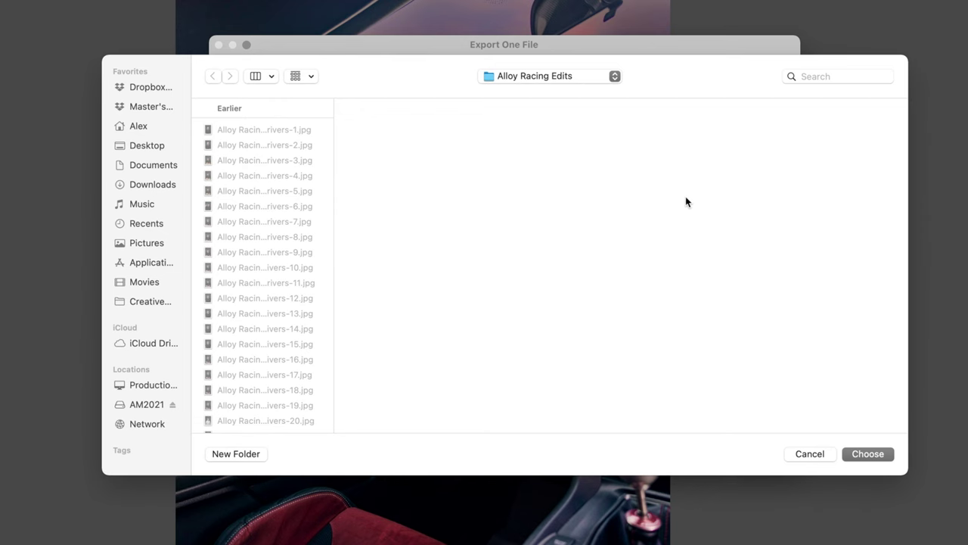
Choose AM2021 > Photos > Civic shoot > Civic Type R Edits as the export destination.
{"action": "left_click", "coordinate": [151, 406]}
{"action": "left_click", "coordinate": [242, 130]}
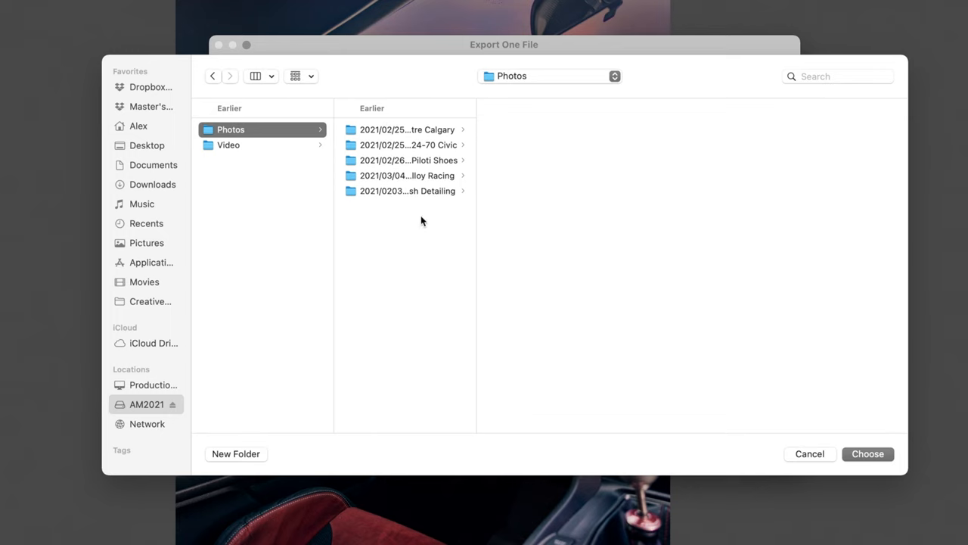
{"action": "left_click", "coordinate": [409, 145]}
{"action": "left_click", "coordinate": [557, 134]}
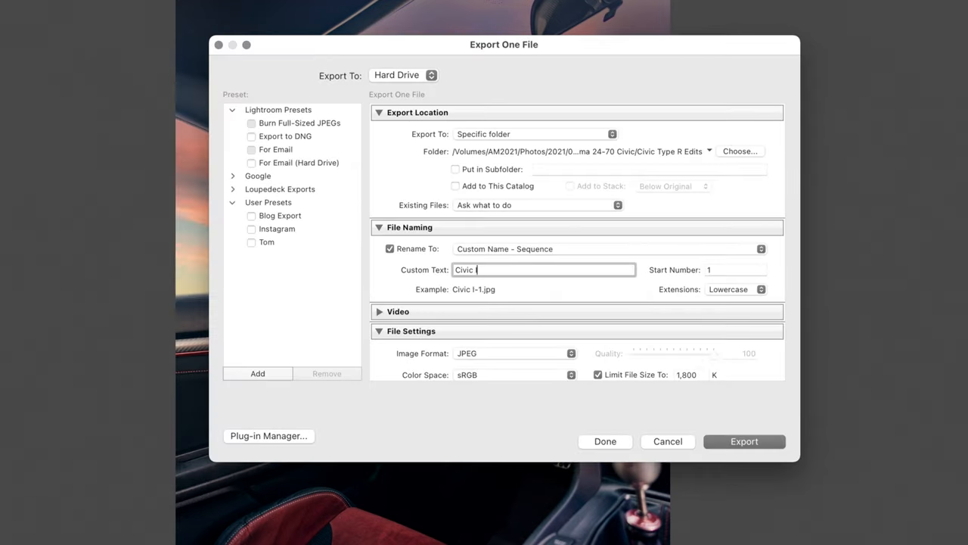
{"action": "type", "text": "nterior"}
{"action": "scroll", "coordinate": [658, 292], "scroll_direction": "down", "scroll_amount": 2}
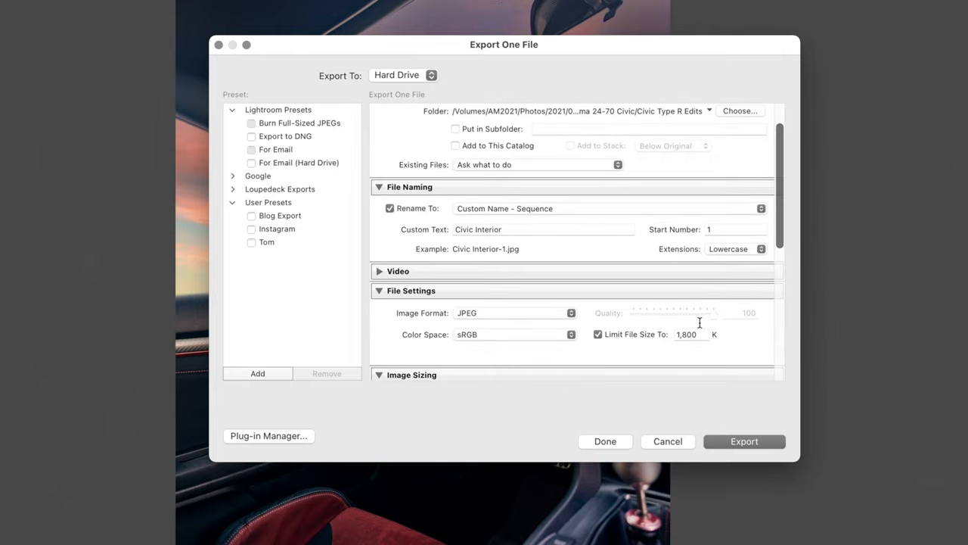
{"action": "scroll", "coordinate": [739, 333], "scroll_direction": "down", "scroll_amount": 2}
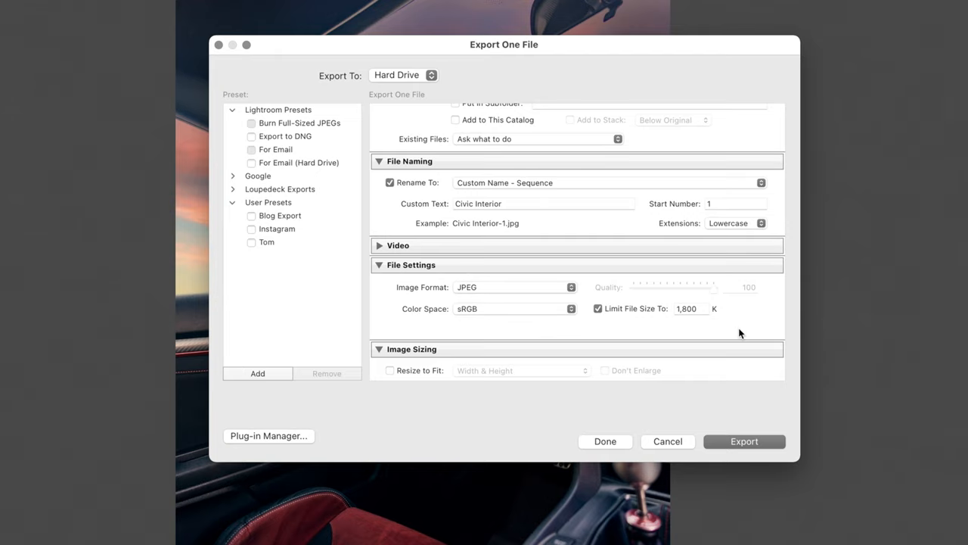
{"action": "scroll", "coordinate": [752, 326], "scroll_direction": "down", "scroll_amount": 3}
{"action": "scroll", "coordinate": [751, 324], "scroll_direction": "down", "scroll_amount": 2}
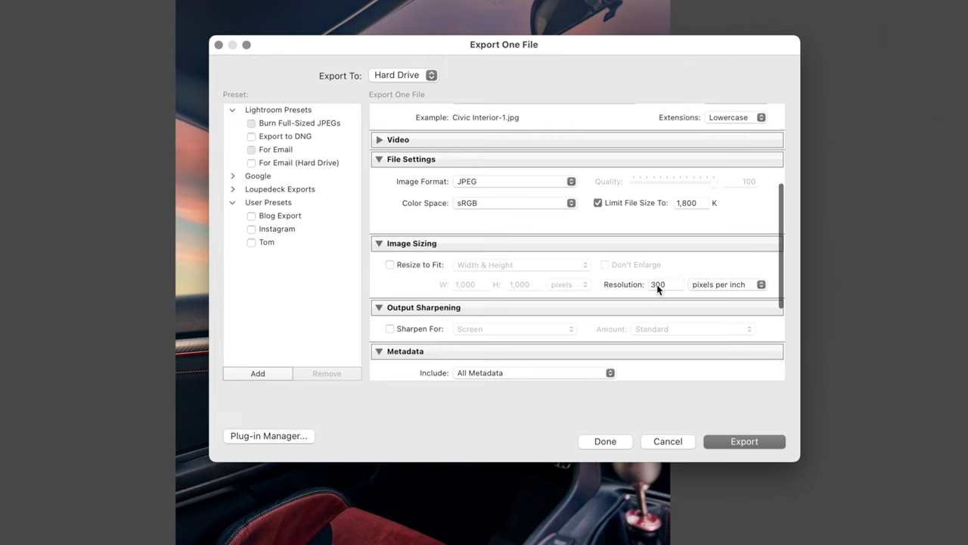
{"action": "scroll", "coordinate": [739, 283], "scroll_direction": "down", "scroll_amount": 3}
{"action": "scroll", "coordinate": [739, 283], "scroll_direction": "down", "scroll_amount": 3}
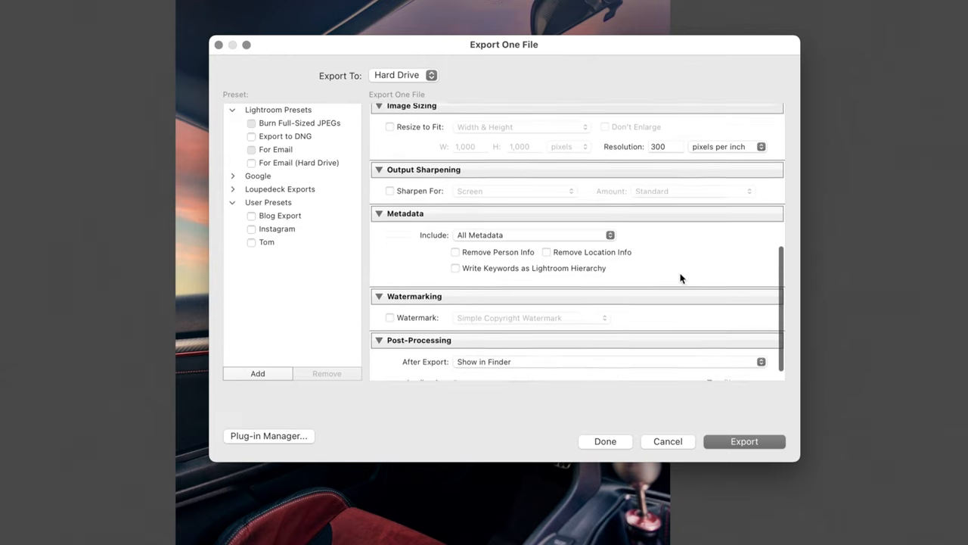
{"action": "scroll", "coordinate": [673, 299], "scroll_direction": "up", "scroll_amount": 10}
{"action": "scroll", "coordinate": [674, 298], "scroll_direction": "up", "scroll_amount": 1}
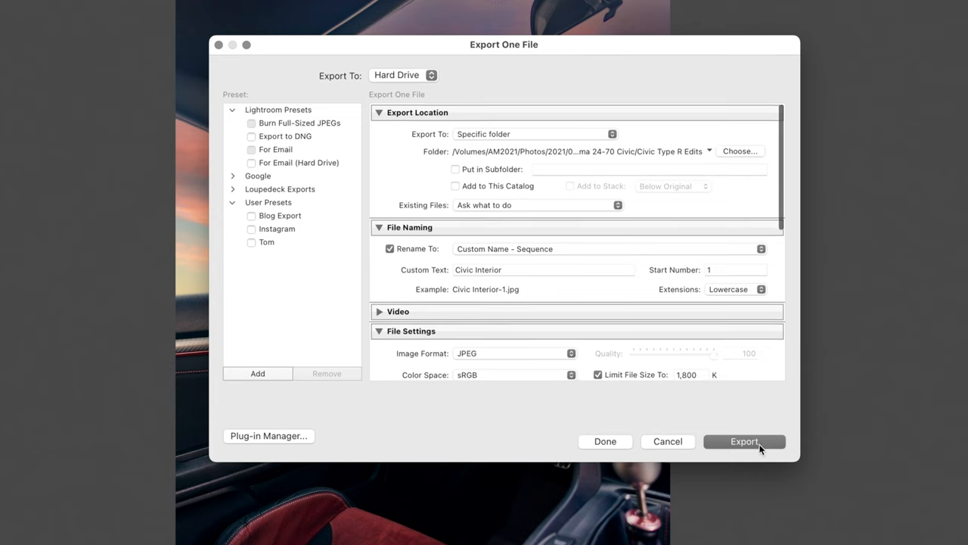